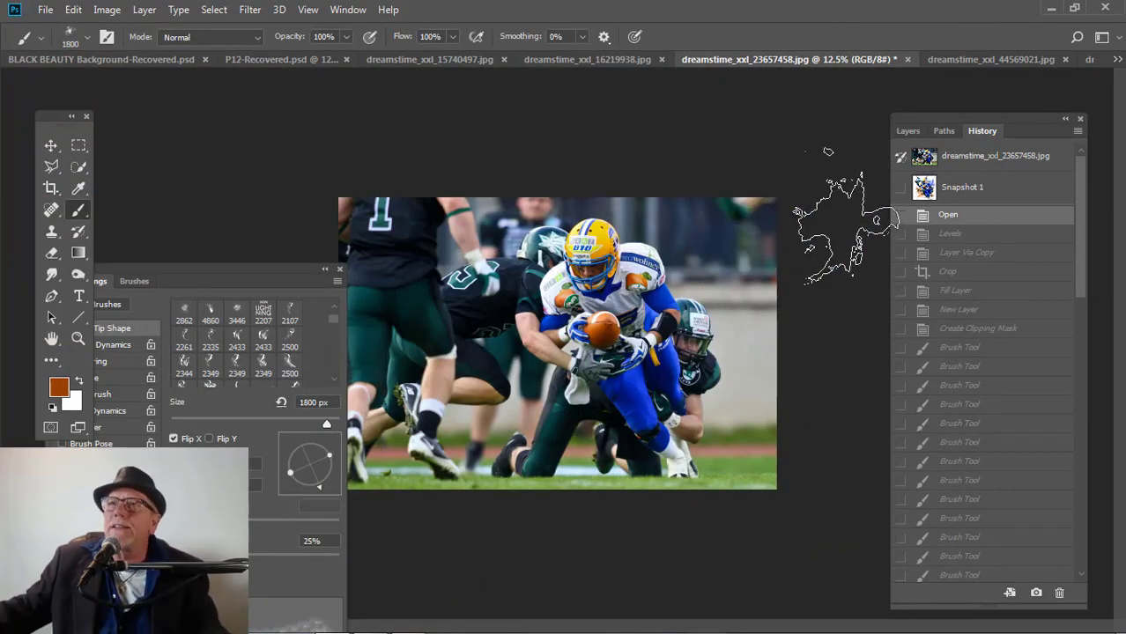
Show the Layers panel in place of History and switch to the Move tool
{"action": "left_click", "coordinate": [909, 132]}
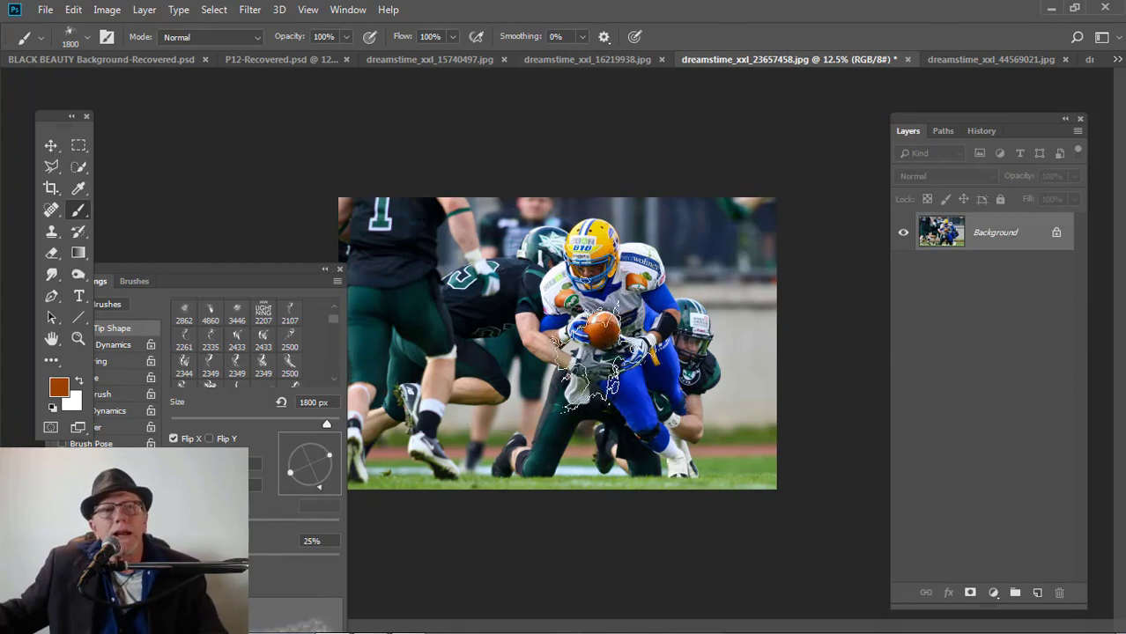
{"action": "key", "text": "v"}
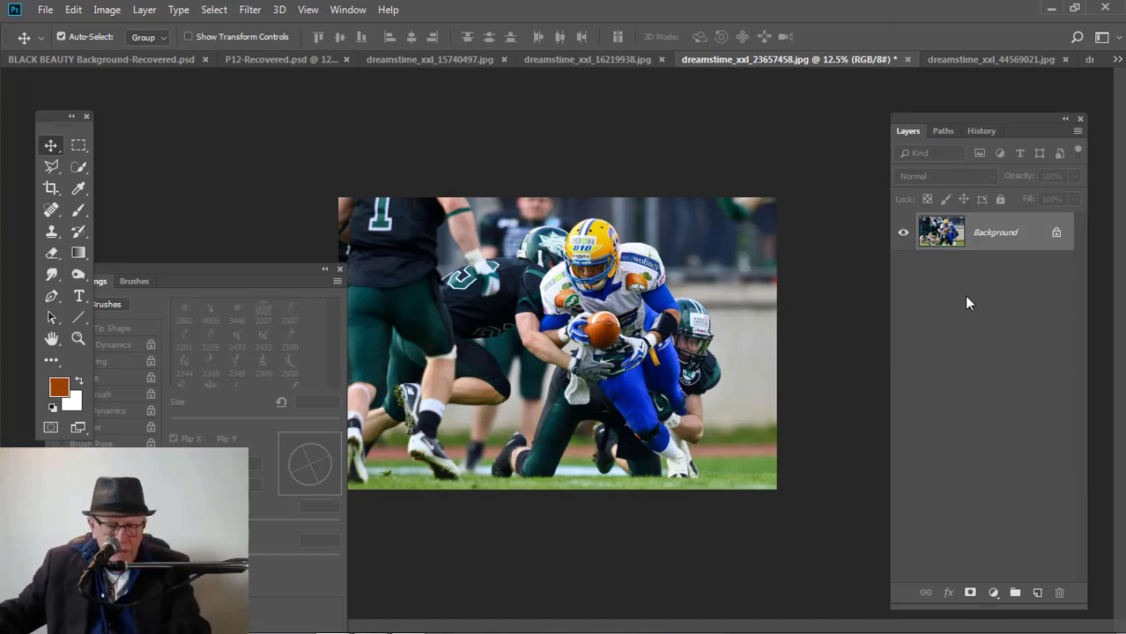
Duplicate the photo to Layer 1, crop to a square around the ball carrier, select Background
{"action": "key", "text": "ctrl+j"}
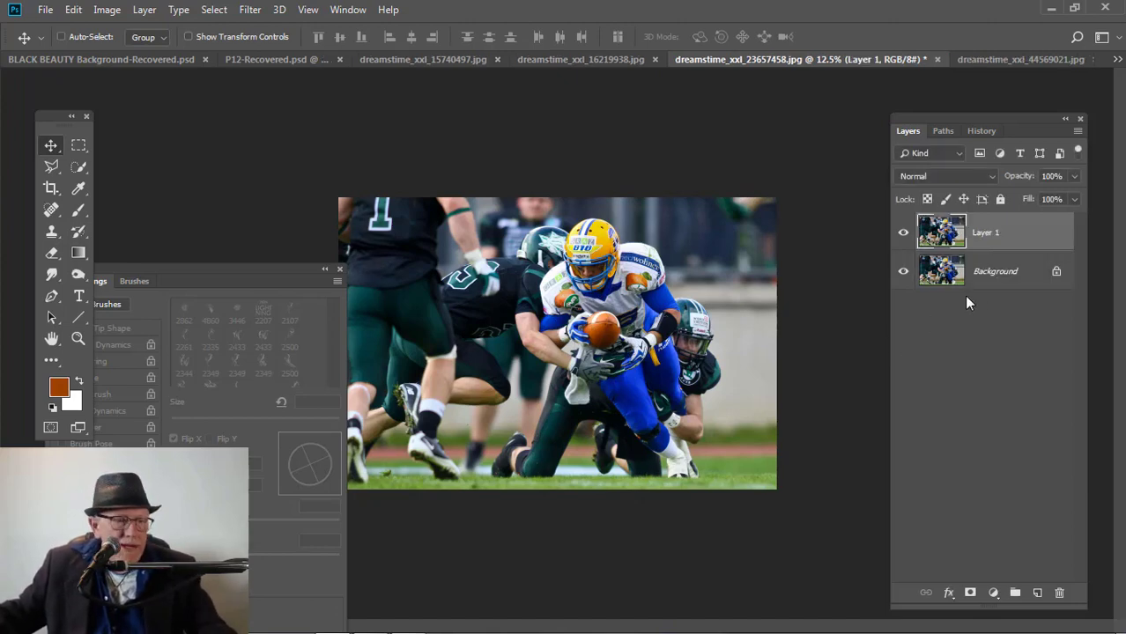
{"action": "key", "text": "c"}
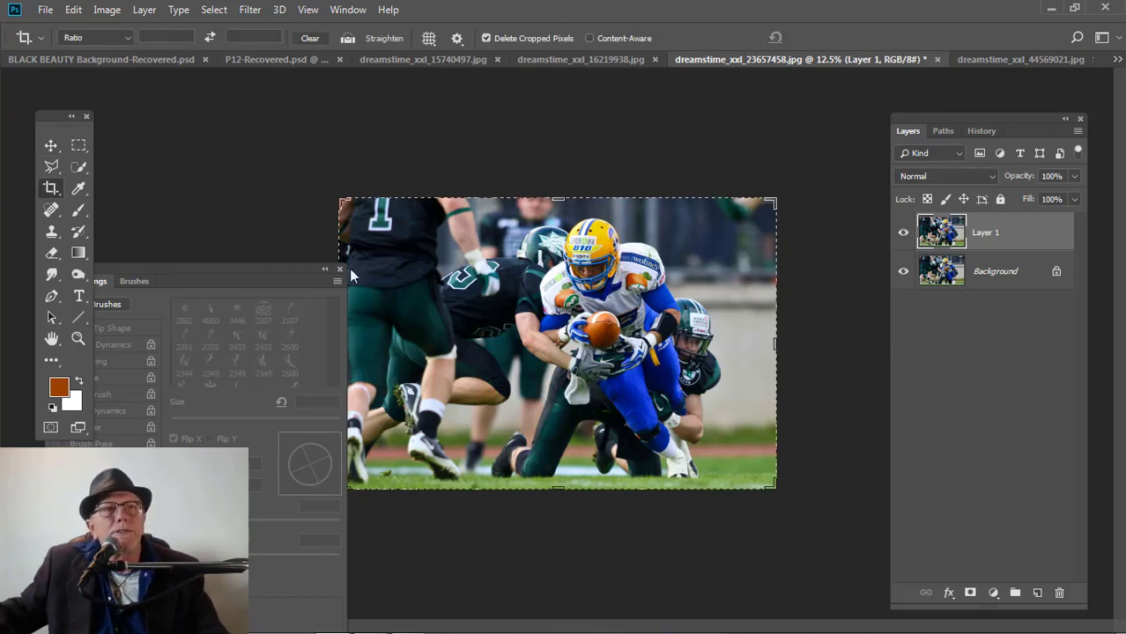
{"action": "left_click_drag", "start_coordinate": [302, 281], "coordinate": [231, 356]}
{"action": "left_click_drag", "start_coordinate": [340, 342], "coordinate": [400, 346]}
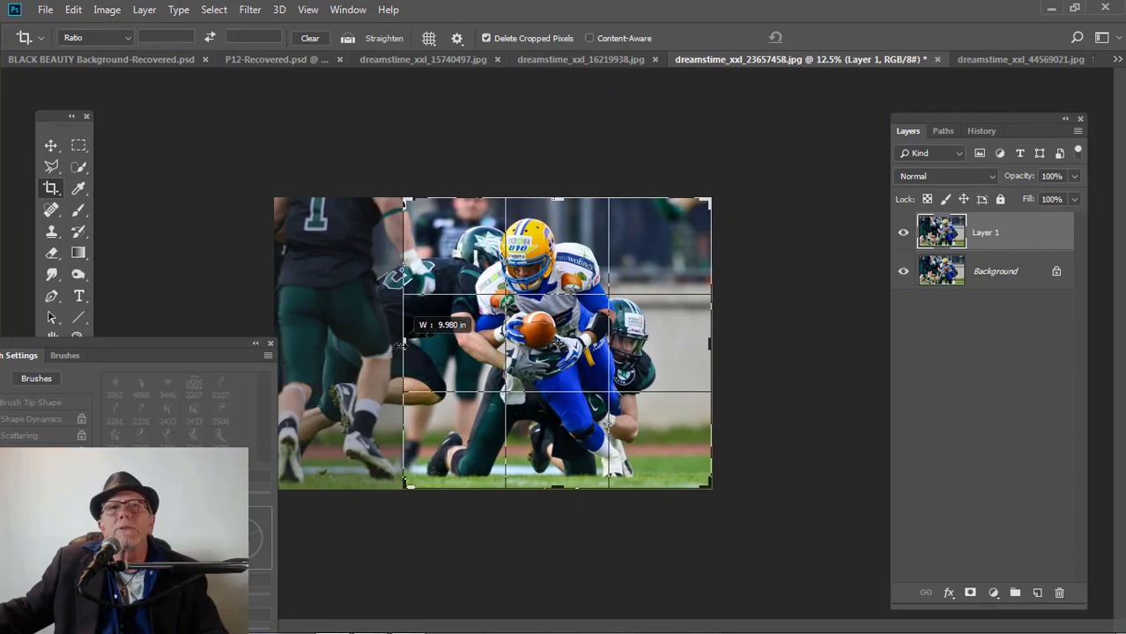
{"action": "left_click_drag", "start_coordinate": [401, 345], "coordinate": [405, 346]}
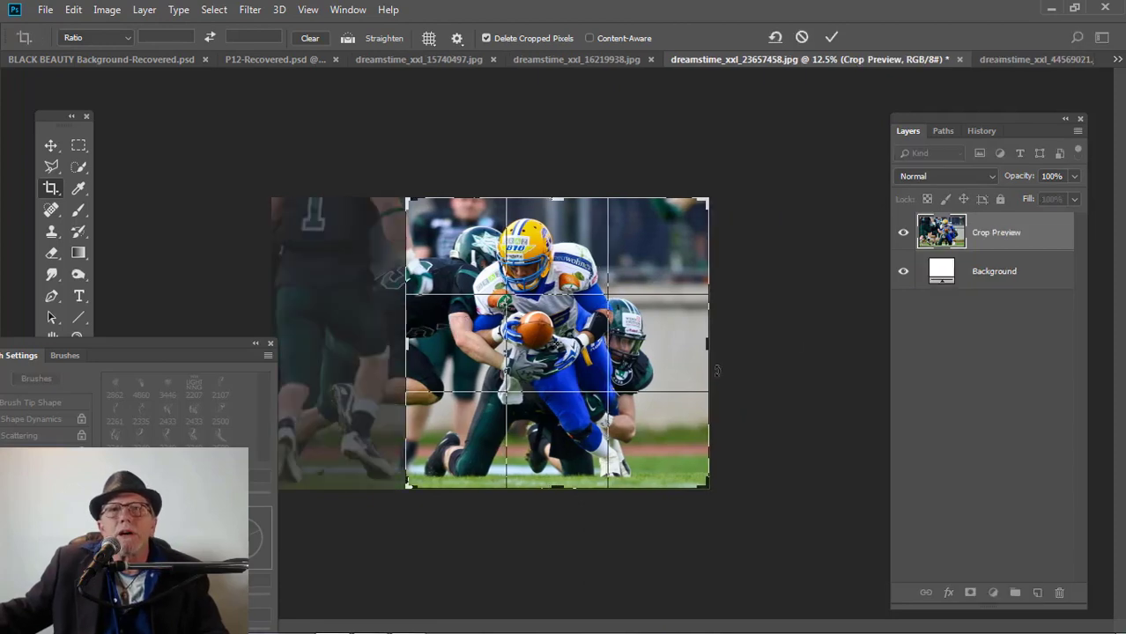
{"action": "left_click_drag", "start_coordinate": [701, 340], "coordinate": [698, 345]}
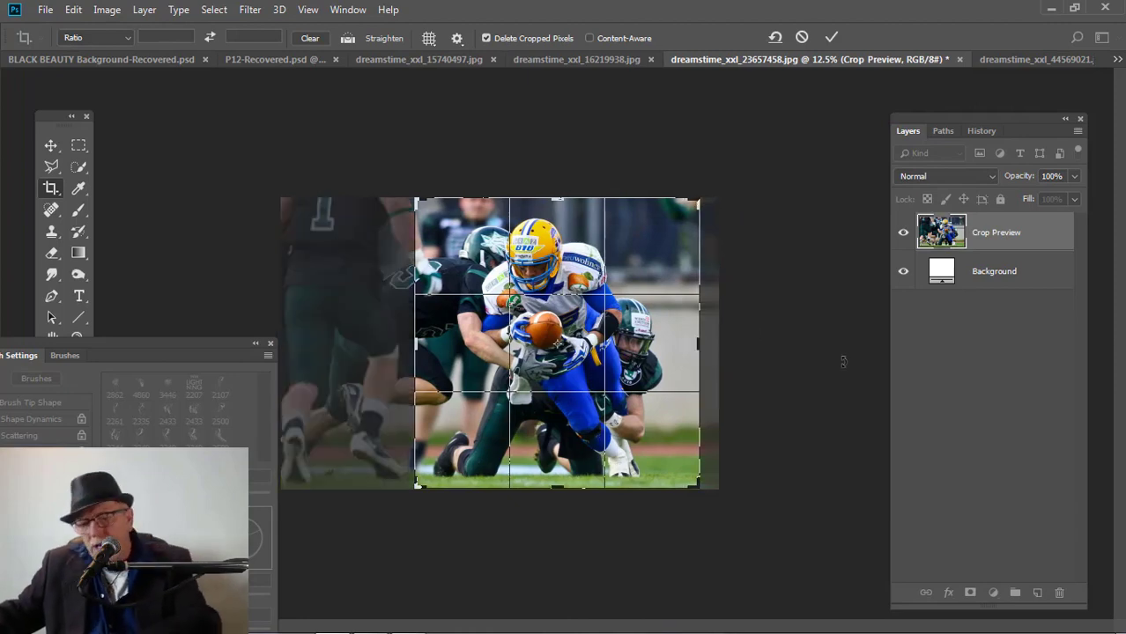
{"action": "key", "text": "Return"}
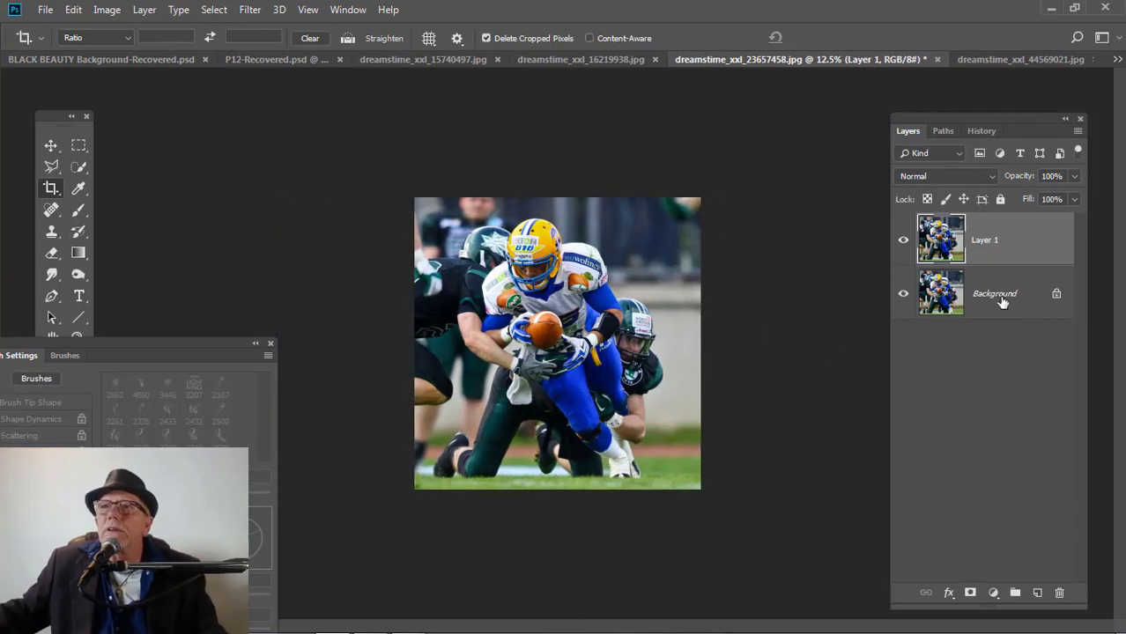
{"action": "left_click", "coordinate": [998, 304]}
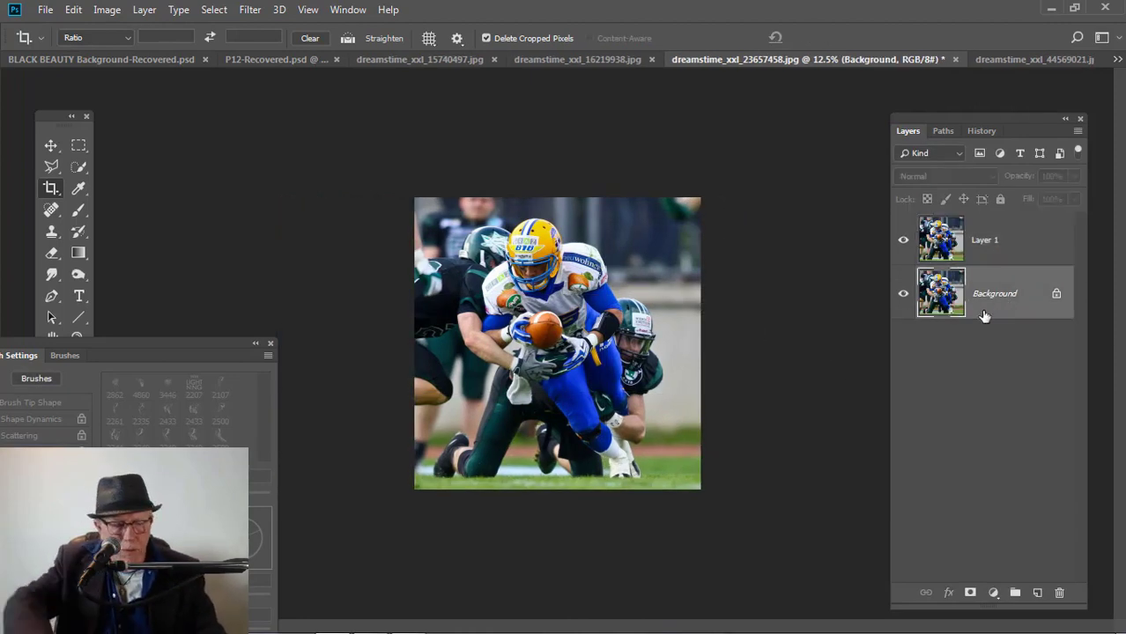
Fill Background with white and clip Layer 1 to a new empty Layer 2
{"action": "key", "text": "ctrl+BackSpace"}
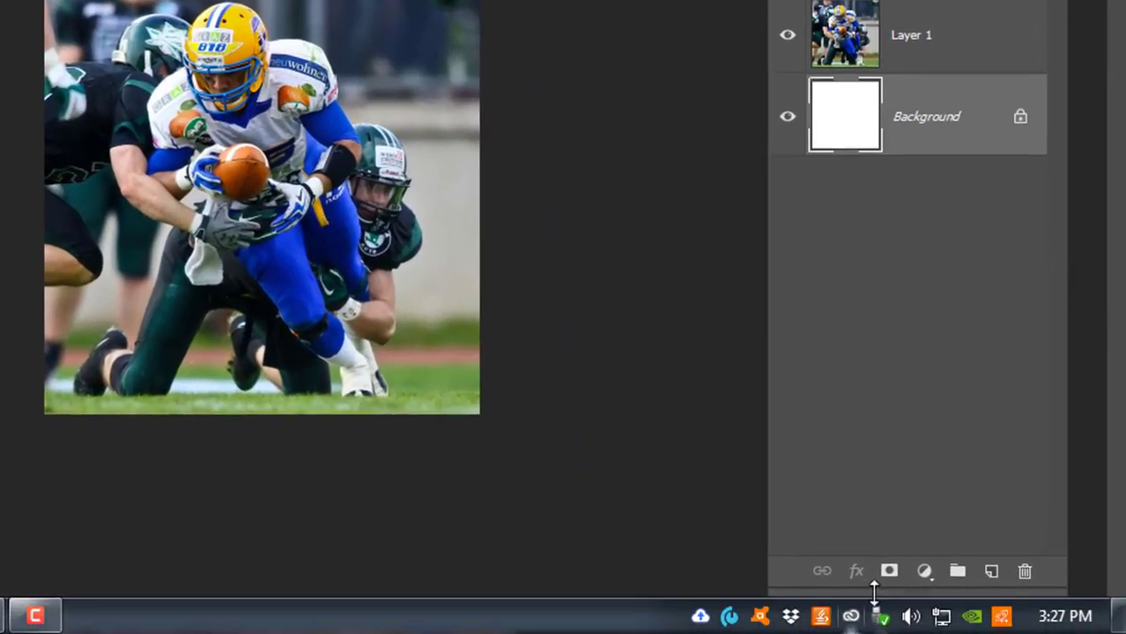
{"action": "left_click", "coordinate": [991, 573]}
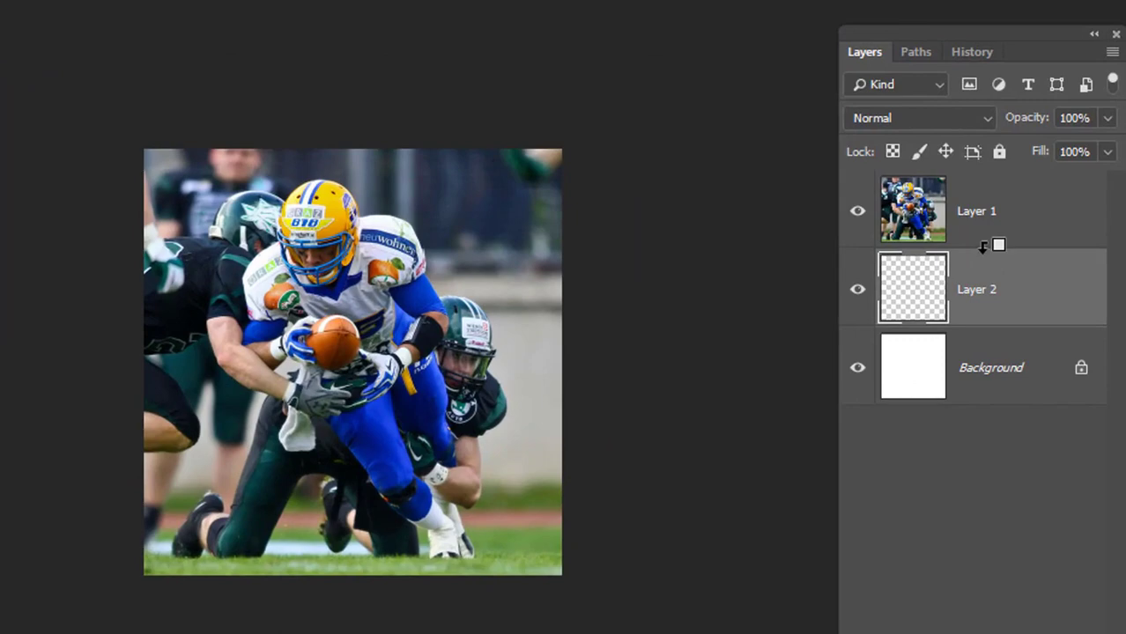
{"action": "left_click", "coordinate": [983, 248], "text": "alt"}
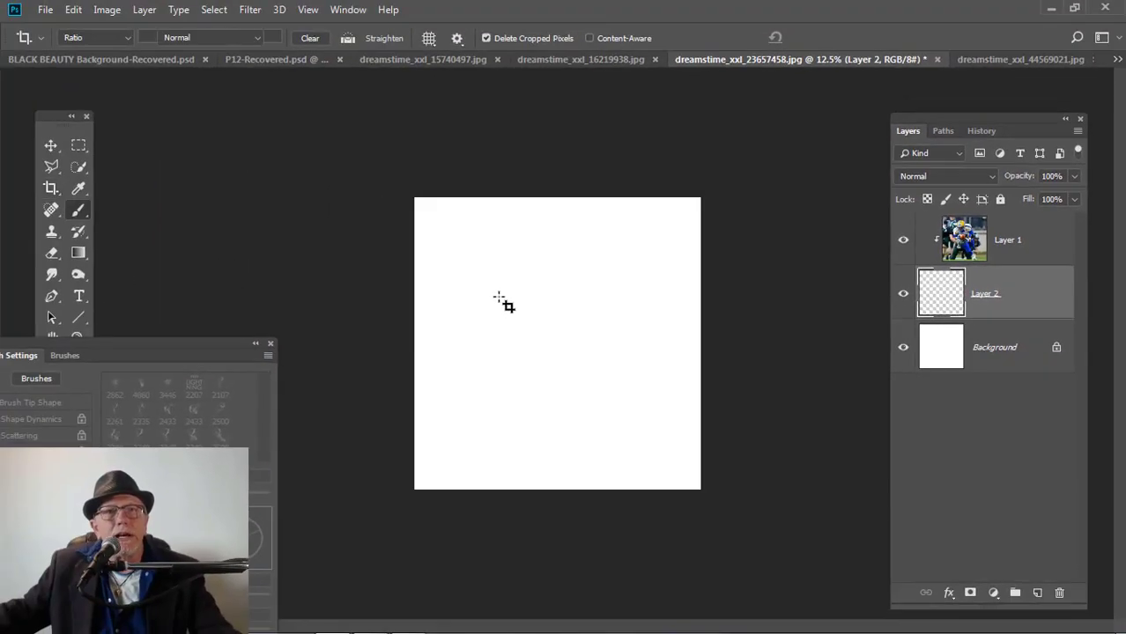
Load the 2248 splatter brush and enable Shape Dynamics with 46% size and angle jitter
{"action": "key", "text": "b"}
{"action": "right_click", "coordinate": [546, 316]}
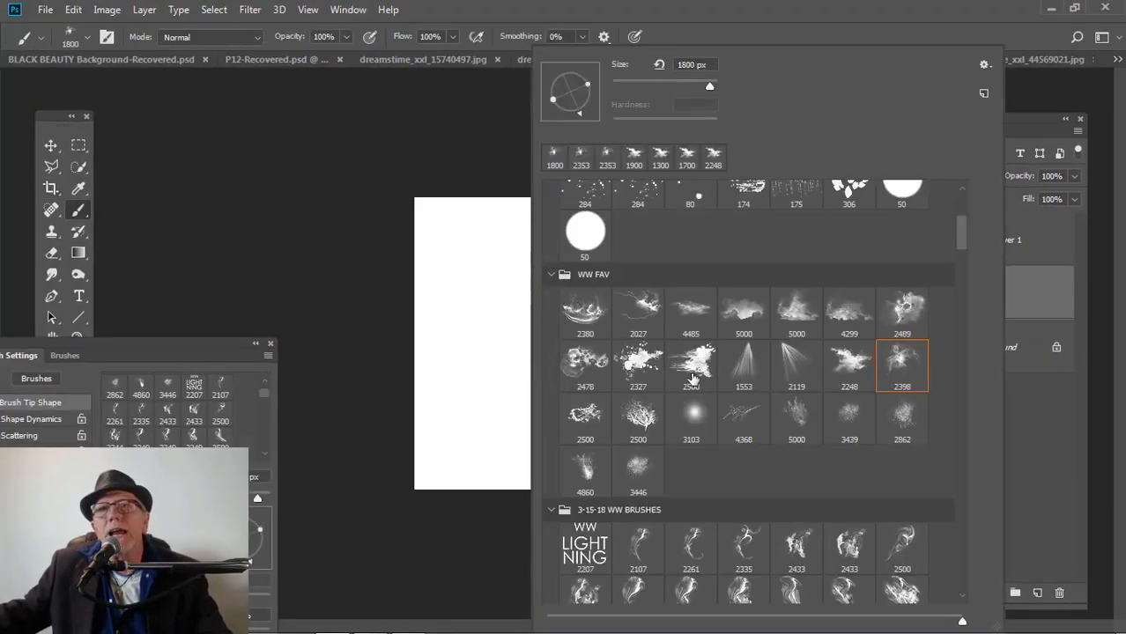
{"action": "left_click", "coordinate": [851, 365]}
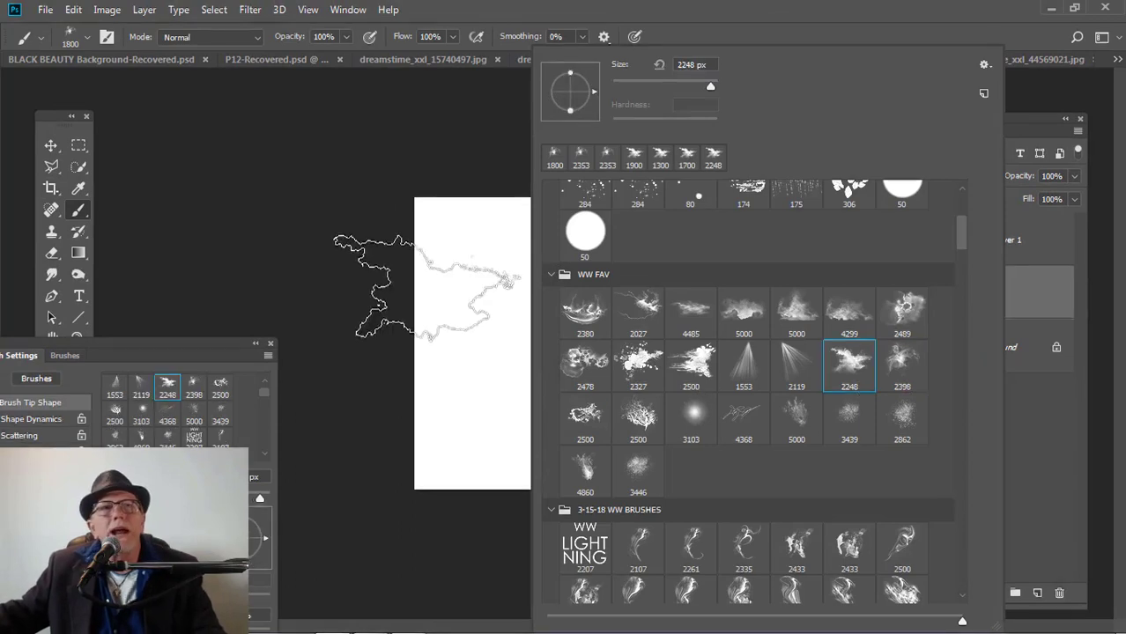
{"action": "left_click", "coordinate": [155, 345]}
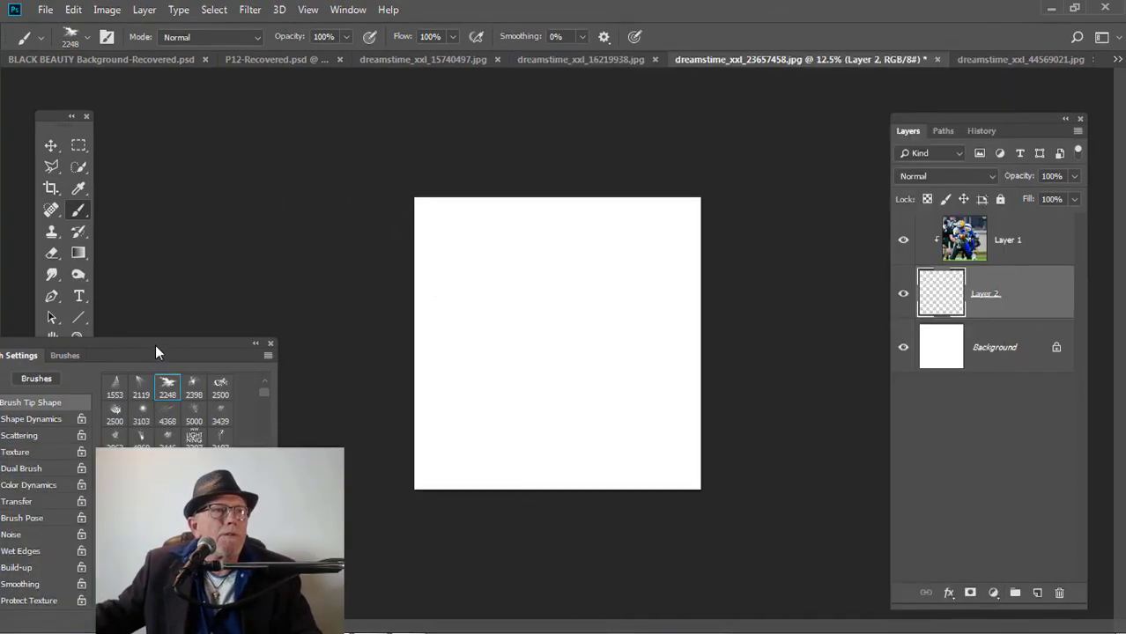
{"action": "left_click_drag", "start_coordinate": [155, 344], "coordinate": [312, 266]}
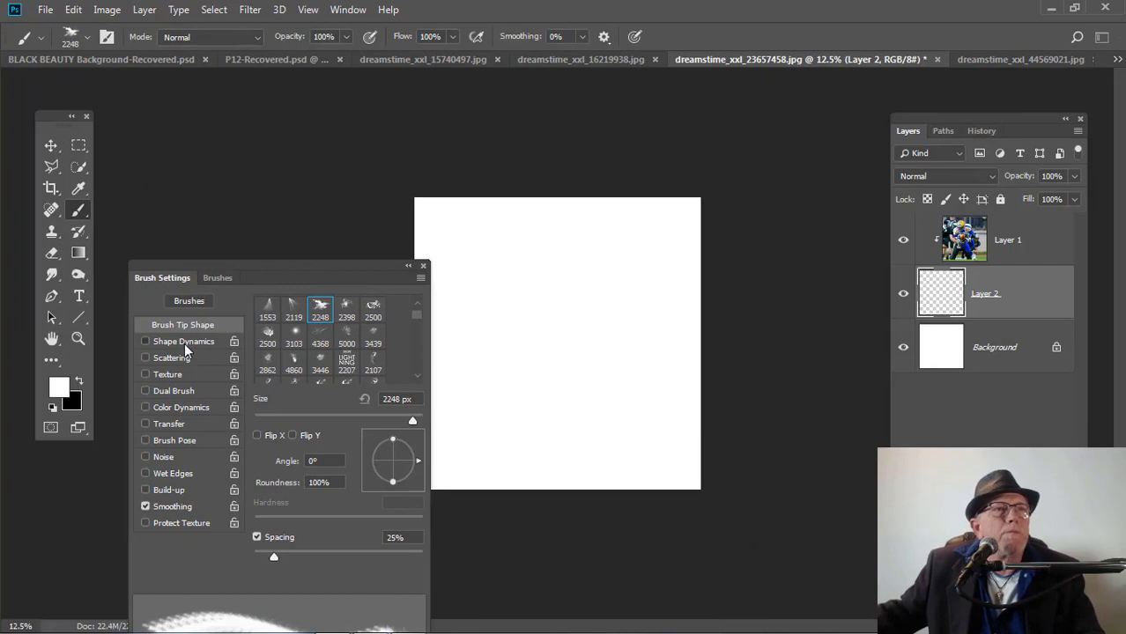
{"action": "left_click", "coordinate": [184, 343]}
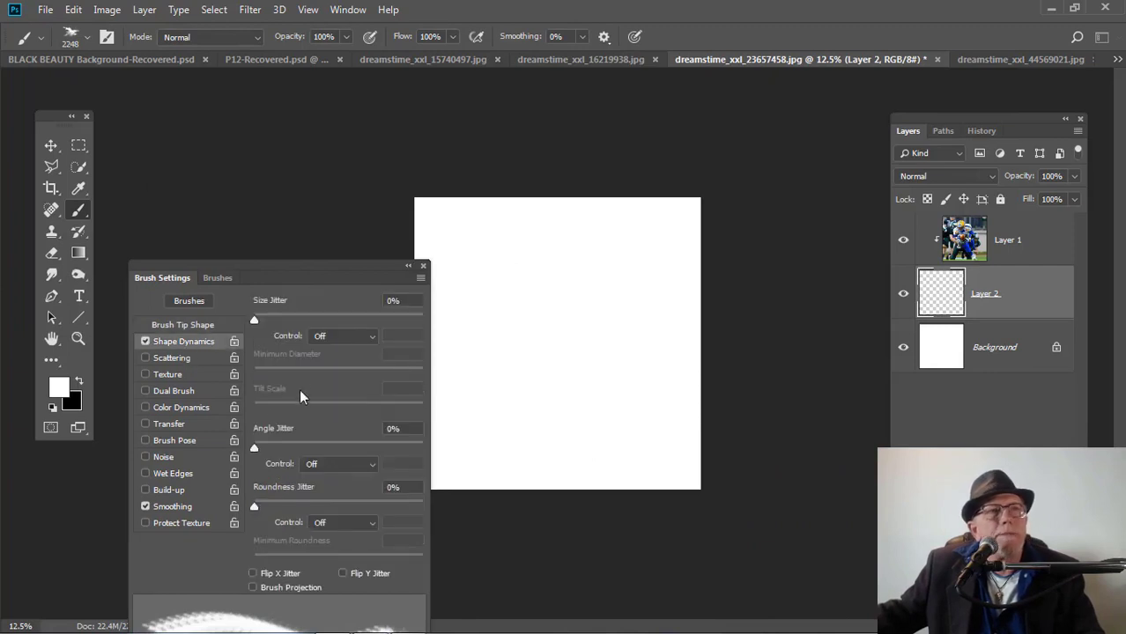
{"action": "left_click", "coordinate": [331, 319]}
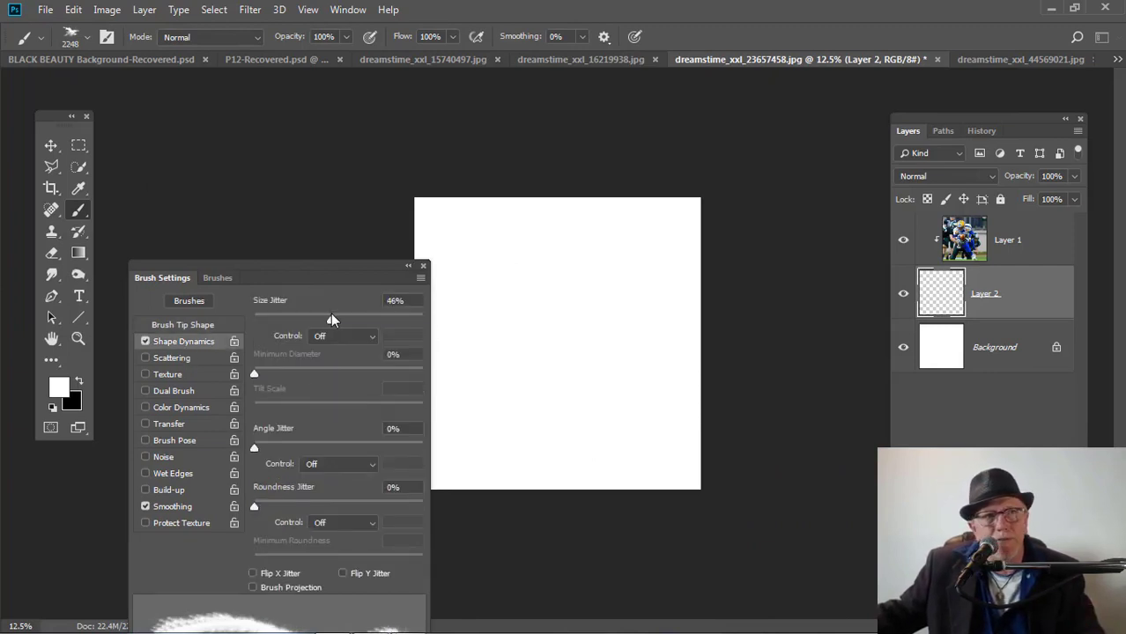
{"action": "left_click", "coordinate": [332, 443]}
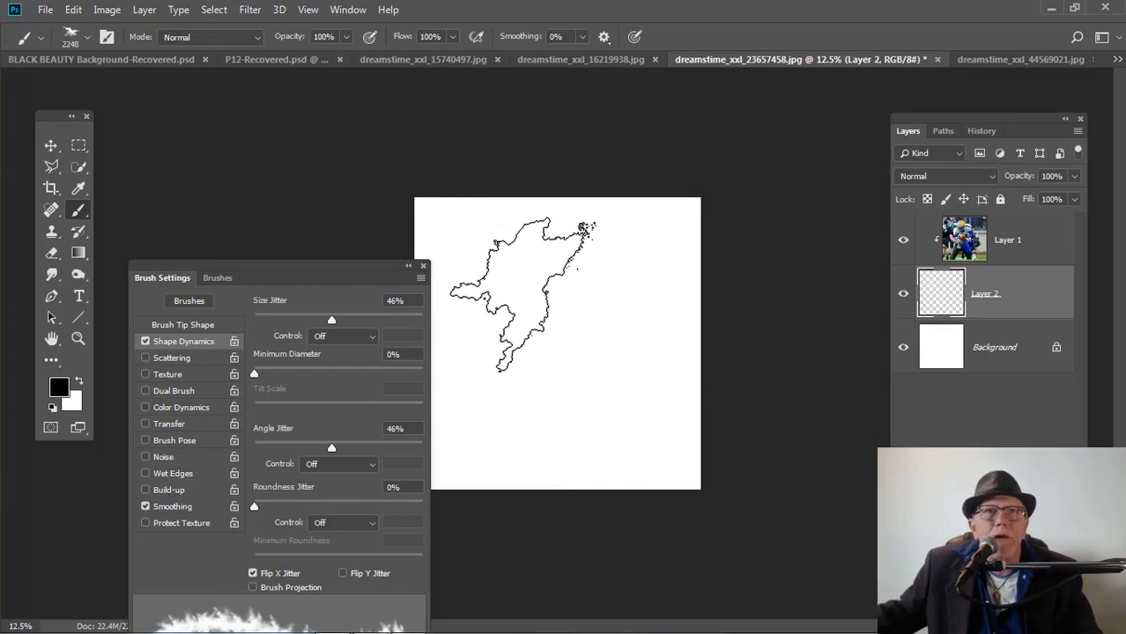
Paint black splatters on Layer 2 revealing the ball carrier, football, jersey and left-side players
{"action": "mouse_move", "coordinate": [523, 295]}
{"action": "left_mouse_down"}
{"action": "mouse_move", "coordinate": [518, 282]}
{"action": "mouse_move", "coordinate": [502, 288]}
{"action": "mouse_move", "coordinate": [542, 298]}
{"action": "left_mouse_up"}
{"action": "mouse_move", "coordinate": [531, 249]}
{"action": "left_mouse_down"}
{"action": "mouse_move", "coordinate": [539, 274]}
{"action": "mouse_move", "coordinate": [651, 352]}
{"action": "mouse_move", "coordinate": [657, 342]}
{"action": "mouse_move", "coordinate": [608, 392]}
{"action": "mouse_move", "coordinate": [632, 405]}
{"action": "mouse_move", "coordinate": [608, 423]}
{"action": "mouse_move", "coordinate": [639, 363]}
{"action": "left_mouse_up"}
{"action": "mouse_move", "coordinate": [594, 305]}
{"action": "left_mouse_down"}
{"action": "mouse_move", "coordinate": [609, 280]}
{"action": "mouse_move", "coordinate": [597, 355]}
{"action": "mouse_move", "coordinate": [568, 410]}
{"action": "mouse_move", "coordinate": [621, 417]}
{"action": "mouse_move", "coordinate": [603, 345]}
{"action": "mouse_move", "coordinate": [586, 391]}
{"action": "mouse_move", "coordinate": [594, 432]}
{"action": "mouse_move", "coordinate": [599, 440]}
{"action": "mouse_move", "coordinate": [630, 410]}
{"action": "mouse_move", "coordinate": [639, 418]}
{"action": "mouse_move", "coordinate": [623, 429]}
{"action": "mouse_move", "coordinate": [603, 411]}
{"action": "mouse_move", "coordinate": [616, 415]}
{"action": "mouse_move", "coordinate": [578, 410]}
{"action": "mouse_move", "coordinate": [631, 429]}
{"action": "mouse_move", "coordinate": [603, 411]}
{"action": "mouse_move", "coordinate": [587, 351]}
{"action": "mouse_move", "coordinate": [603, 359]}
{"action": "mouse_move", "coordinate": [587, 369]}
{"action": "mouse_move", "coordinate": [559, 317]}
{"action": "mouse_move", "coordinate": [559, 399]}
{"action": "mouse_move", "coordinate": [588, 462]}
{"action": "mouse_move", "coordinate": [614, 470]}
{"action": "mouse_move", "coordinate": [619, 452]}
{"action": "mouse_move", "coordinate": [644, 443]}
{"action": "mouse_move", "coordinate": [617, 475]}
{"action": "mouse_move", "coordinate": [629, 405]}
{"action": "mouse_move", "coordinate": [546, 378]}
{"action": "mouse_move", "coordinate": [476, 313]}
{"action": "mouse_move", "coordinate": [485, 264]}
{"action": "mouse_move", "coordinate": [520, 256]}
{"action": "mouse_move", "coordinate": [515, 247]}
{"action": "mouse_move", "coordinate": [488, 245]}
{"action": "mouse_move", "coordinate": [480, 304]}
{"action": "mouse_move", "coordinate": [507, 290]}
{"action": "left_mouse_up"}
{"action": "left_click_drag", "start_coordinate": [445, 214], "coordinate": [441, 191]}
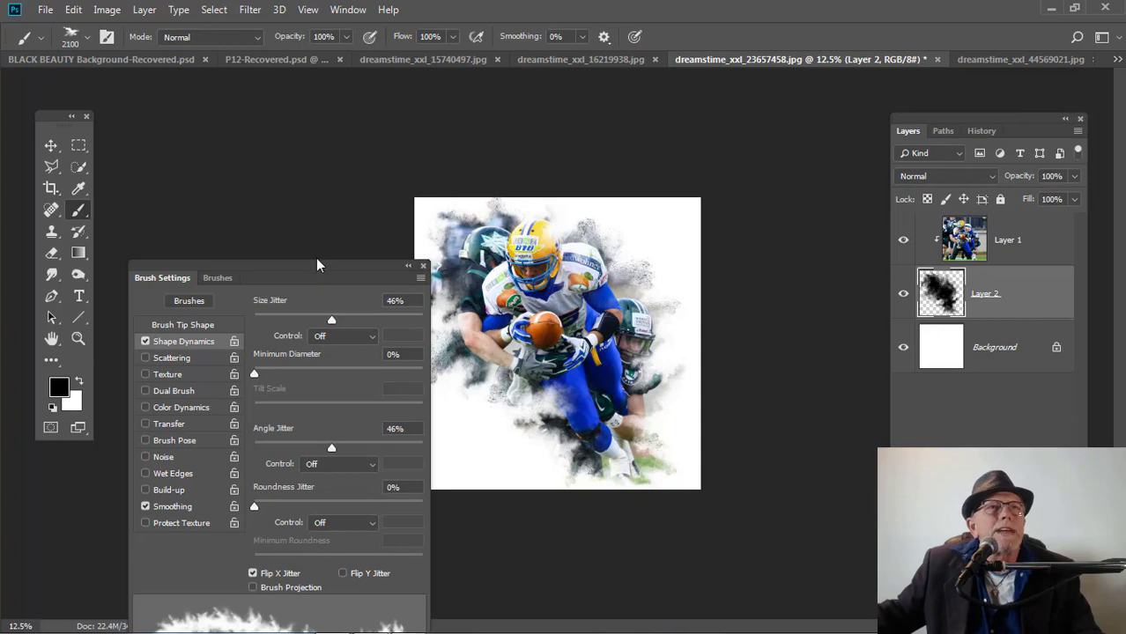
{"action": "left_click_drag", "start_coordinate": [293, 266], "coordinate": [173, 367]}
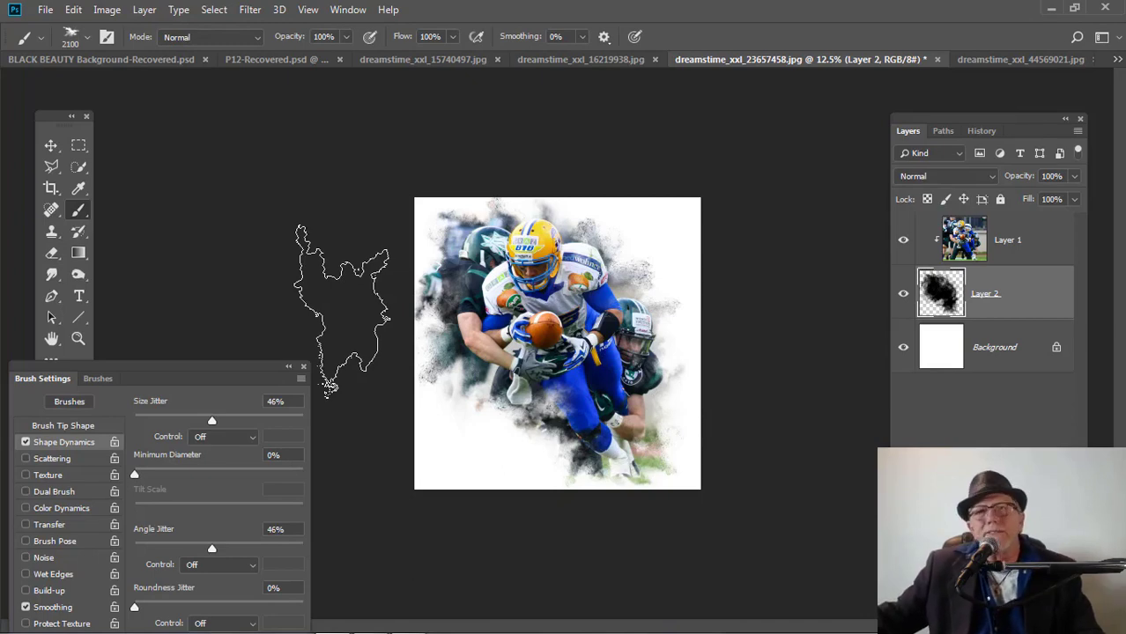
Select Background and add new empty layers above it
{"action": "left_click", "coordinate": [984, 344]}
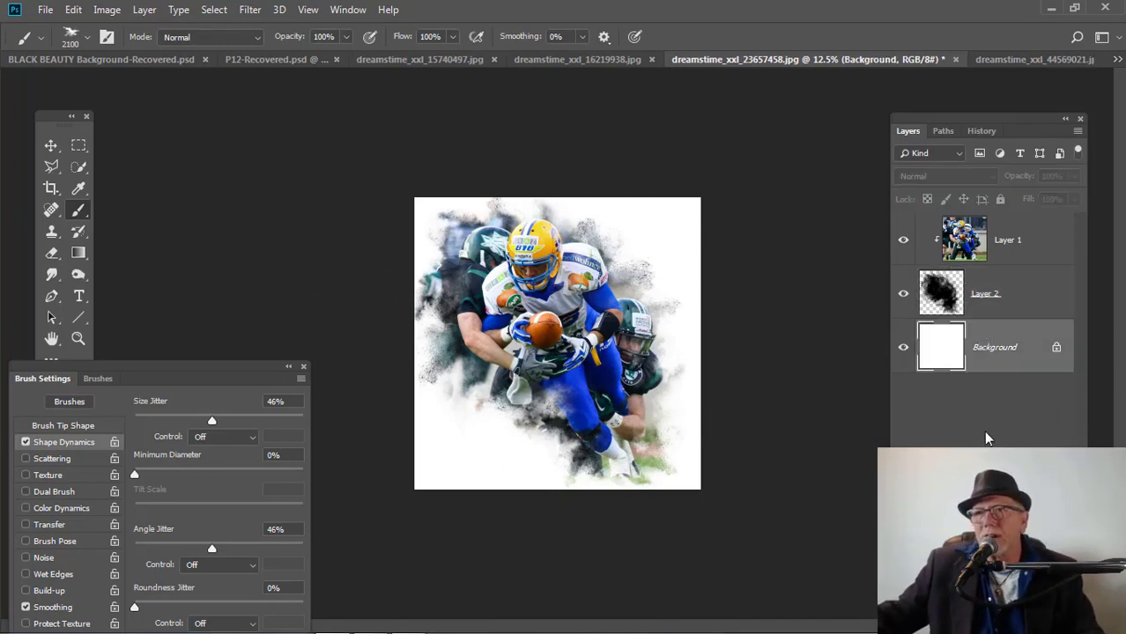
{"action": "left_click", "coordinate": [1037, 594]}
{"action": "left_click", "coordinate": [1036, 594]}
{"action": "left_click", "coordinate": [1037, 594]}
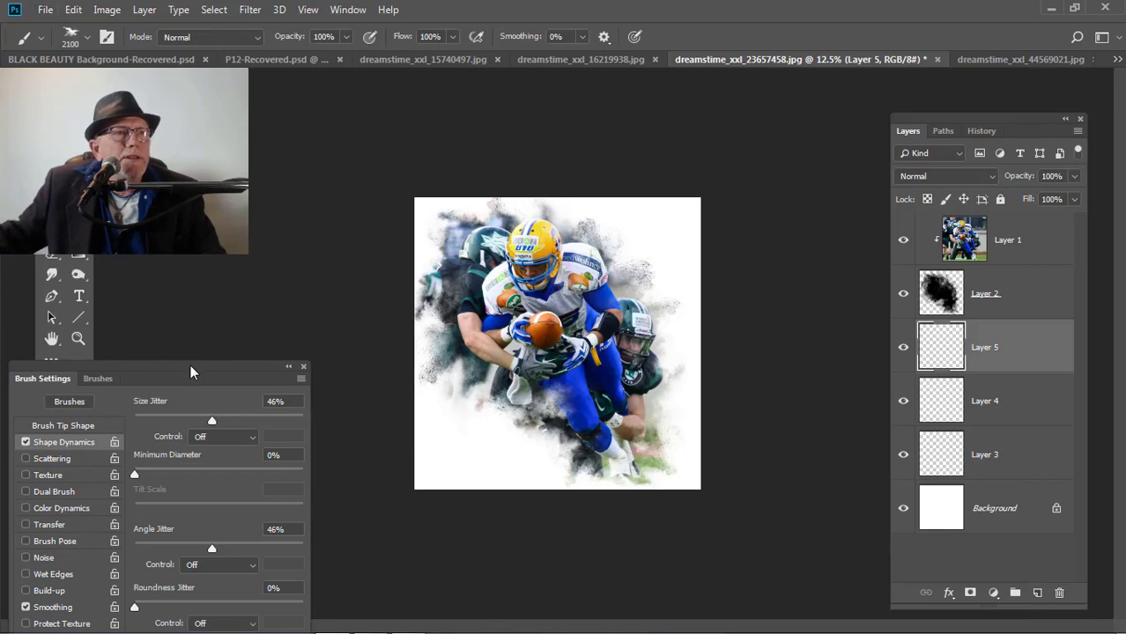
{"action": "left_click_drag", "start_coordinate": [190, 363], "coordinate": [202, 424]}
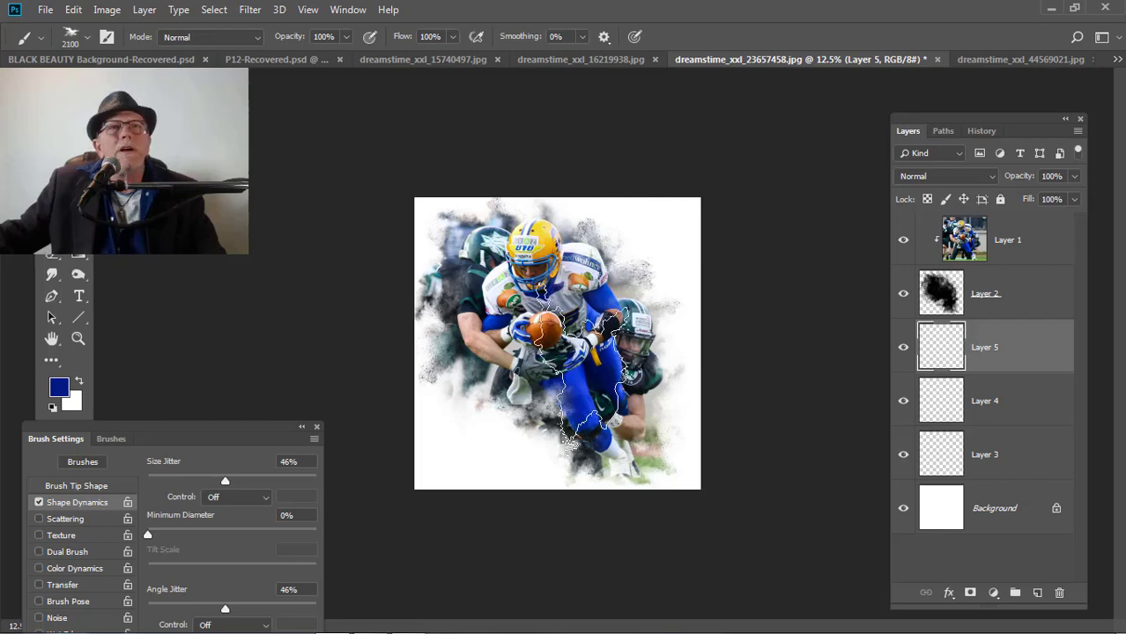
Switch to the 2398 splatter brush tip and show its Brush Tip Shape options
{"action": "right_click", "coordinate": [581, 338]}
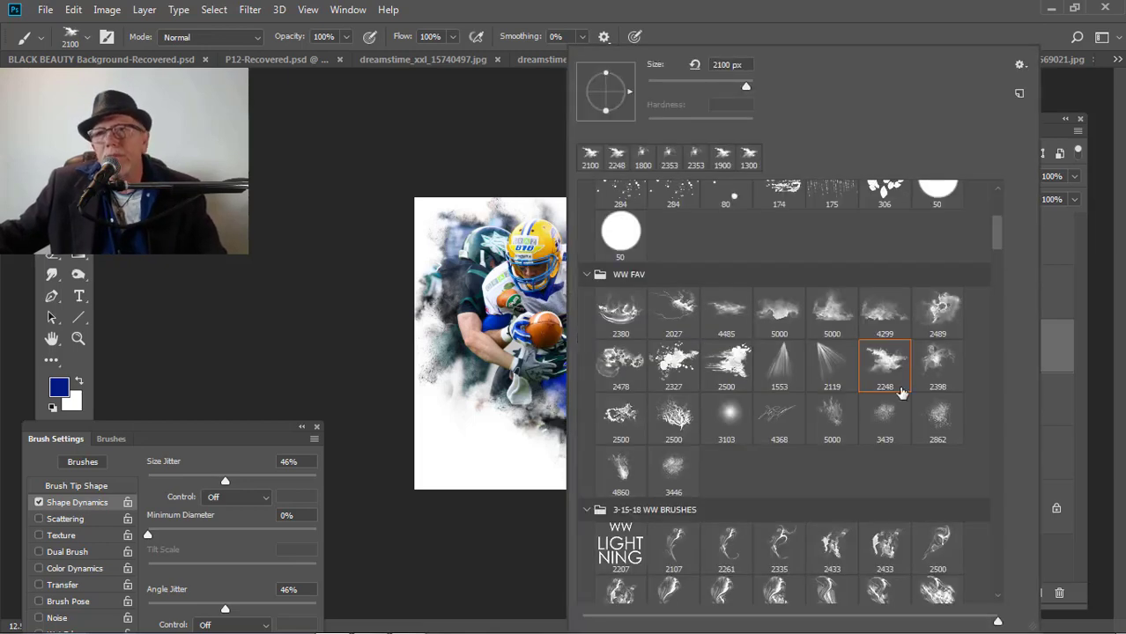
{"action": "left_click", "coordinate": [935, 364]}
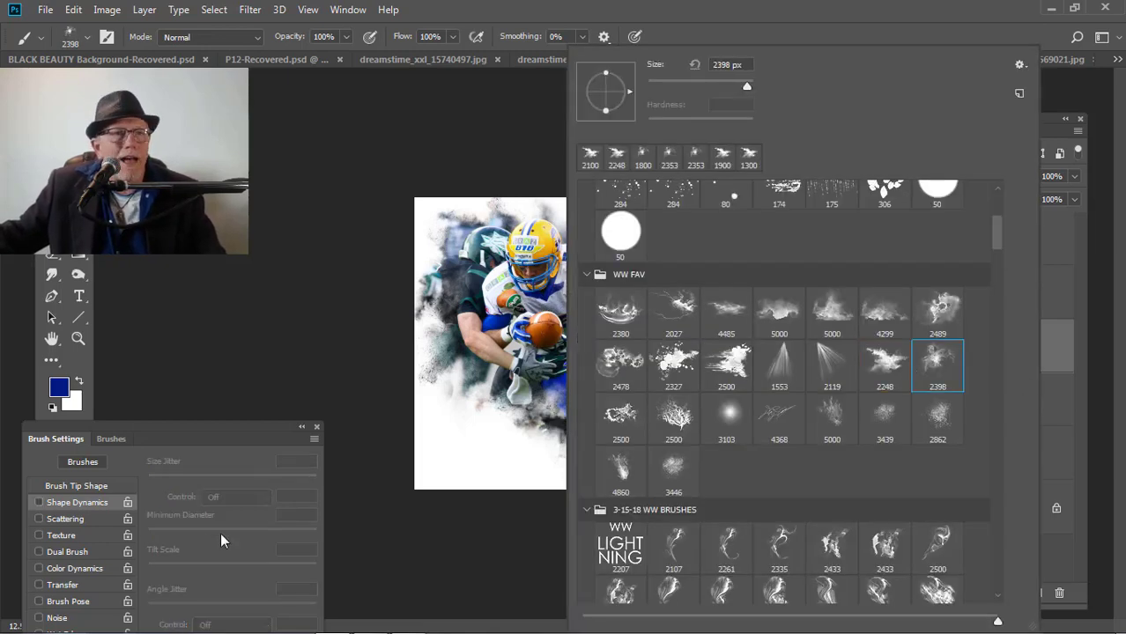
{"action": "left_click", "coordinate": [64, 485]}
{"action": "left_click", "coordinate": [64, 485]}
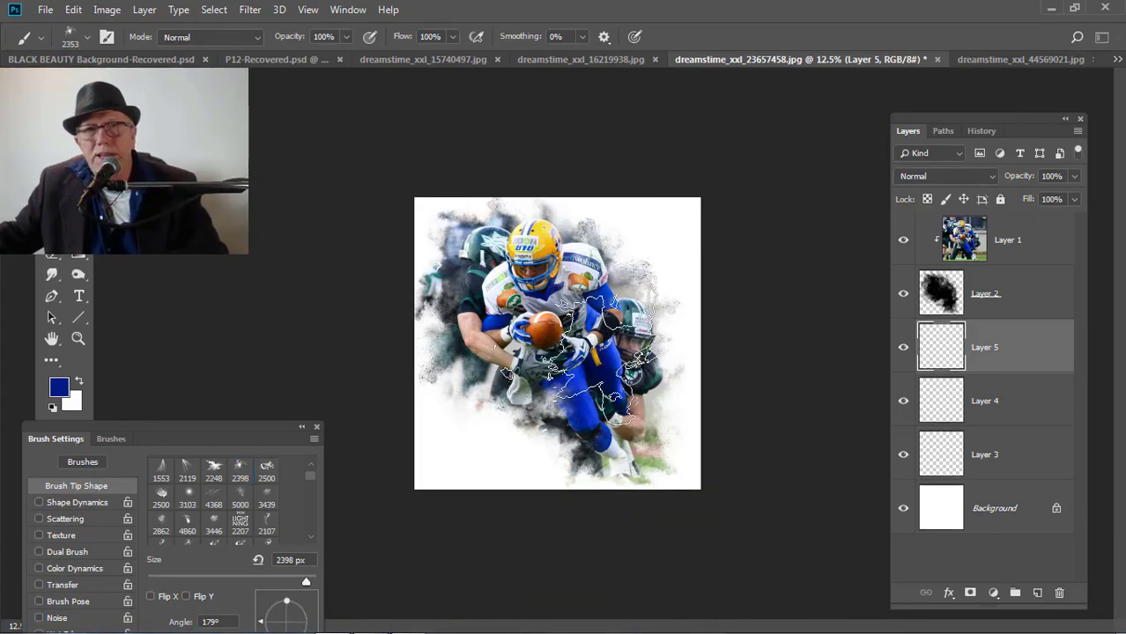
Stamp blue splatters at the upper right and lower left, then sample the football's orange
{"action": "left_click", "coordinate": [617, 256]}
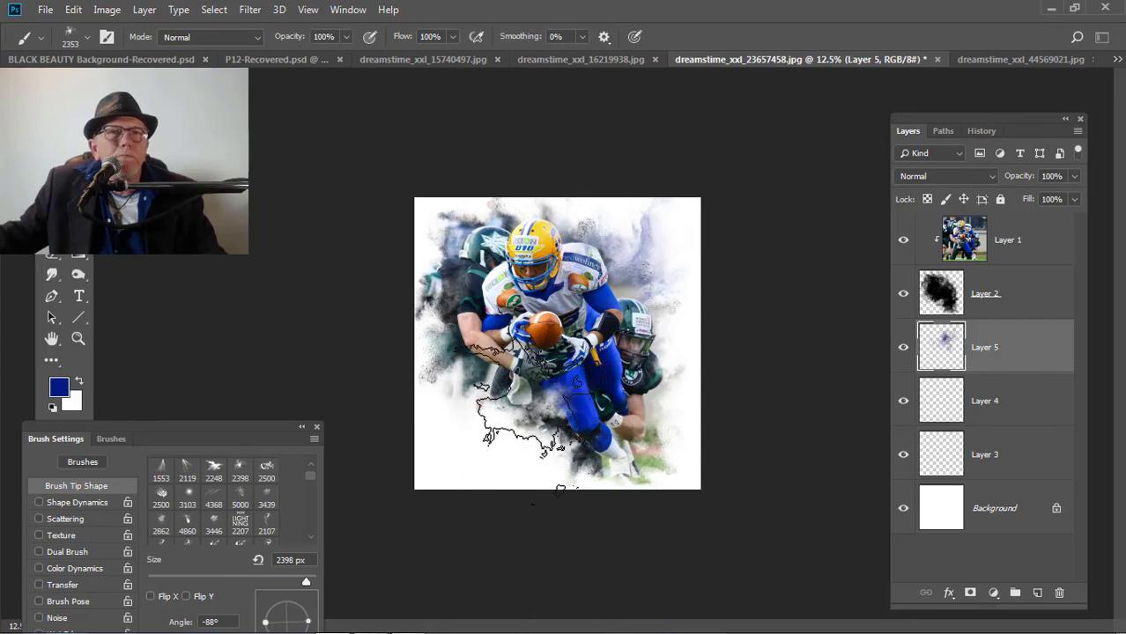
{"action": "left_click", "coordinate": [529, 405]}
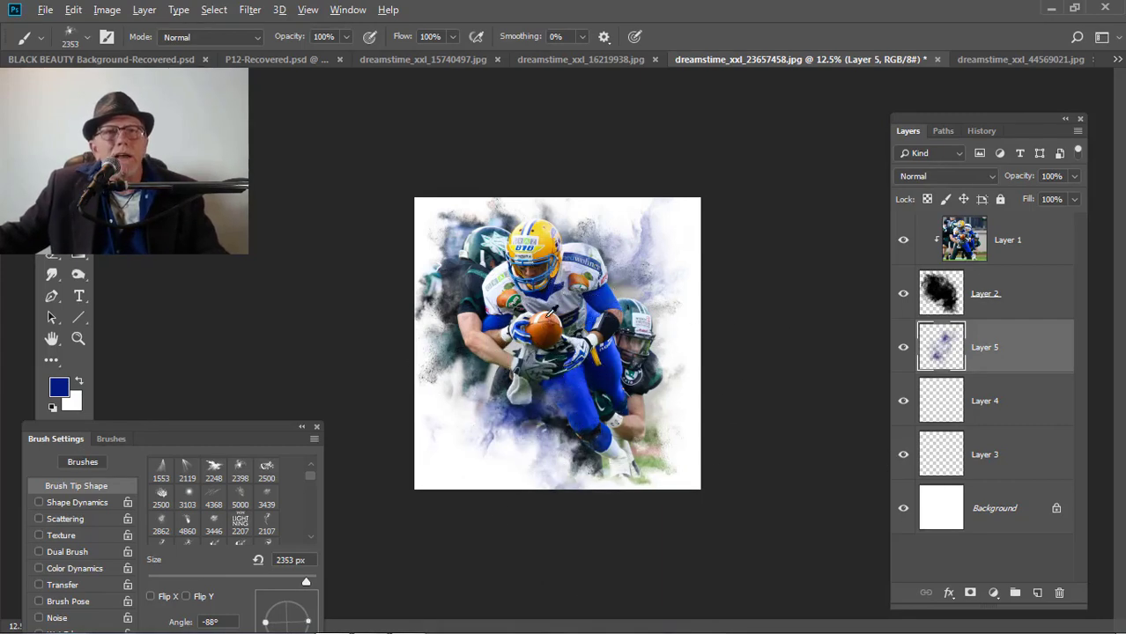
{"action": "left_click", "coordinate": [548, 310], "text": "alt"}
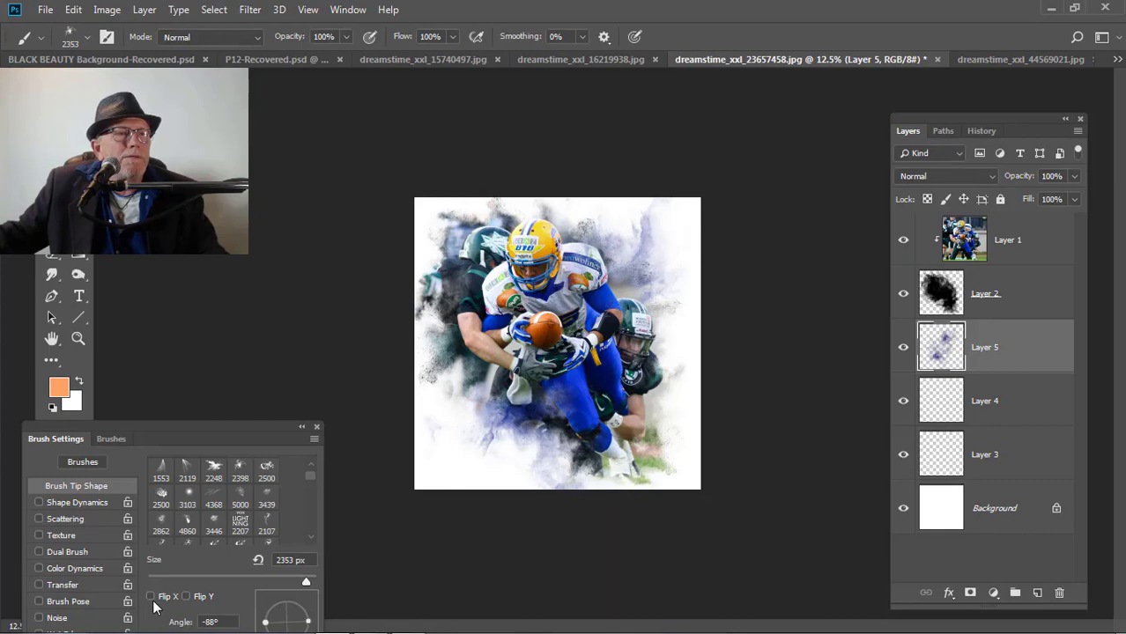
Turn on Flip X and stamp orange splatters along the player's right side, then select Layer 4
{"action": "left_click", "coordinate": [150, 597]}
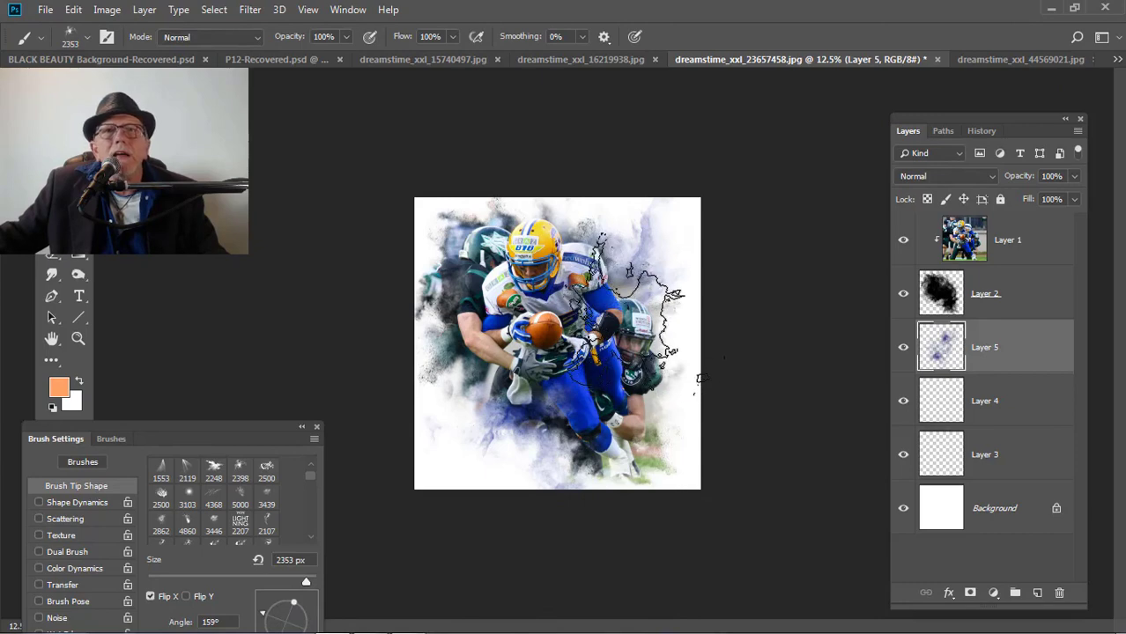
{"action": "left_click", "coordinate": [646, 298]}
{"action": "left_click", "coordinate": [636, 298]}
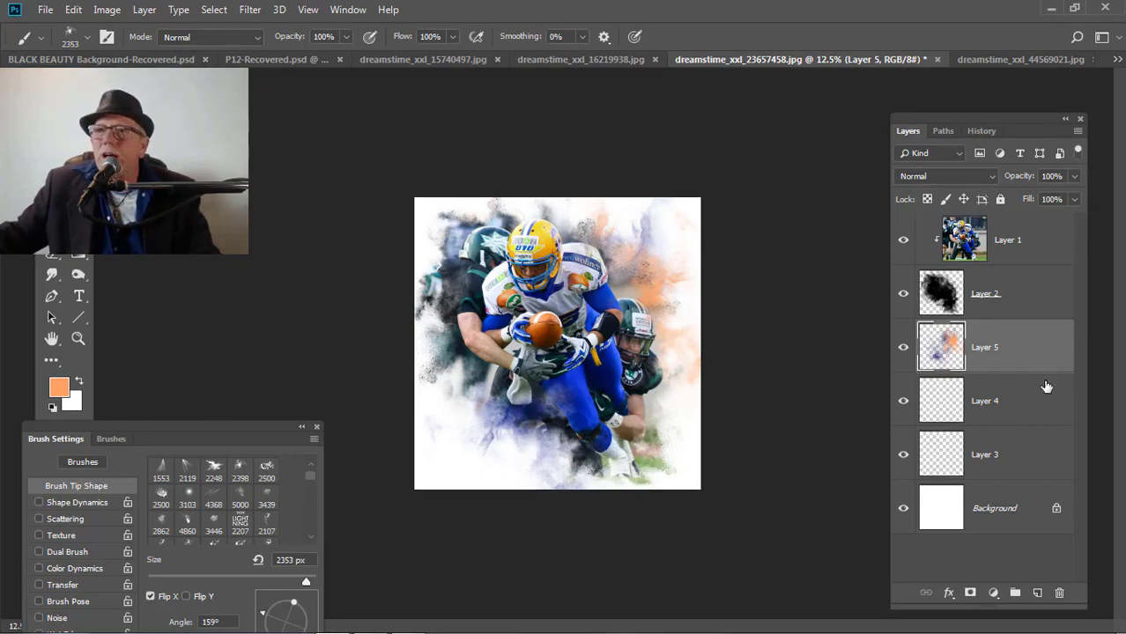
{"action": "left_click", "coordinate": [1015, 402]}
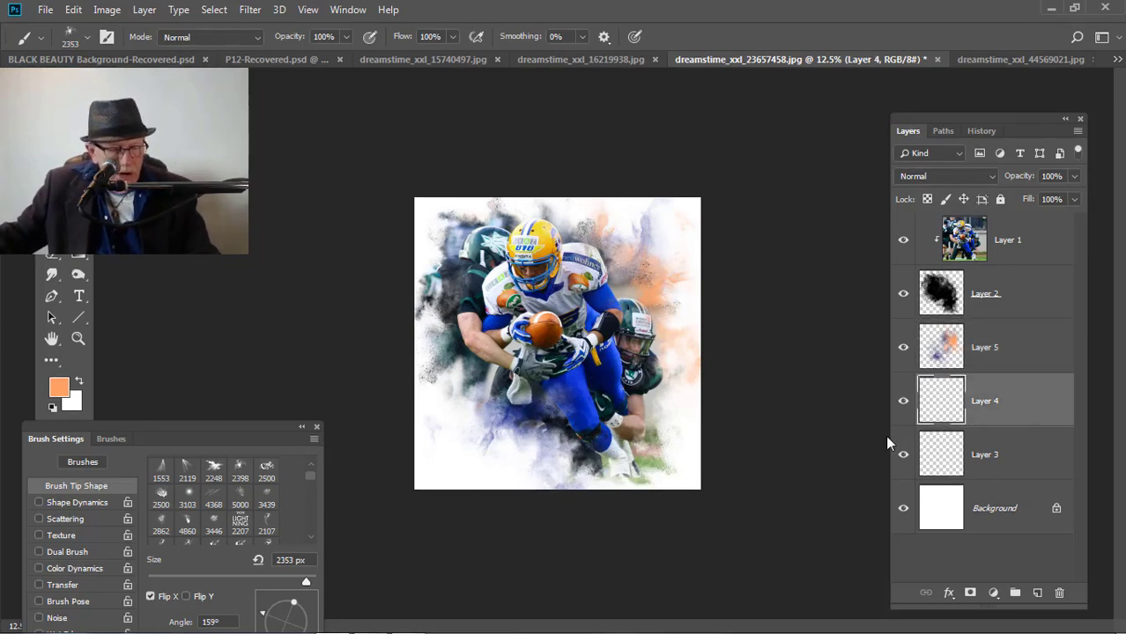
Draw a rectangle around the player, stroke it 3 px orange centred, then deselect
{"action": "key", "text": "m"}
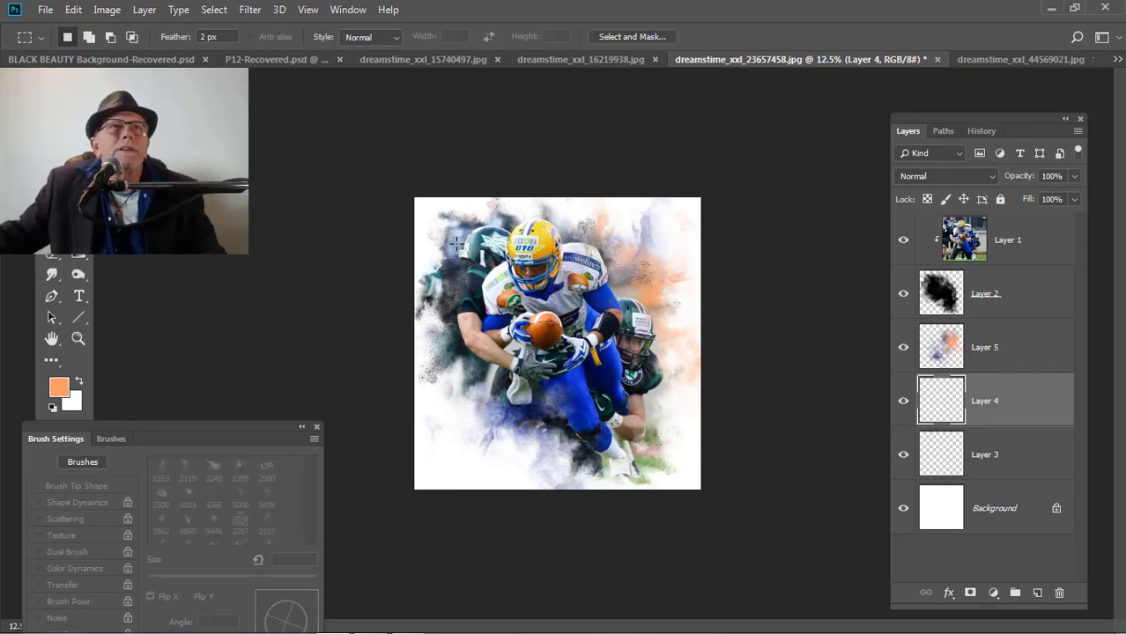
{"action": "left_click_drag", "start_coordinate": [457, 244], "coordinate": [667, 450]}
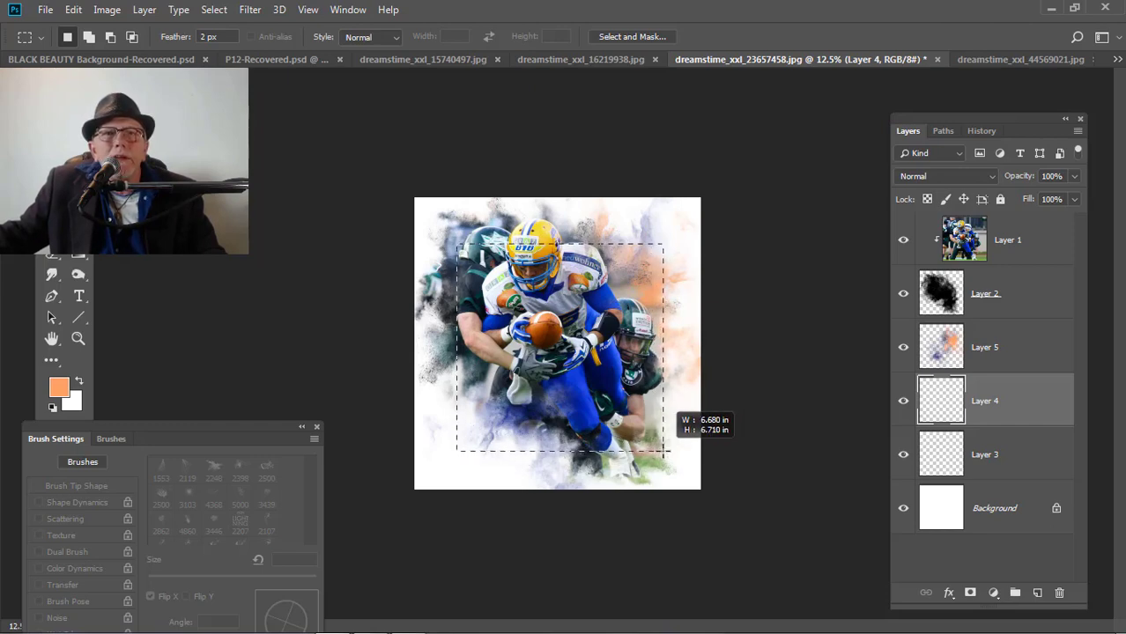
{"action": "left_click_drag", "start_coordinate": [666, 450], "coordinate": [665, 451]}
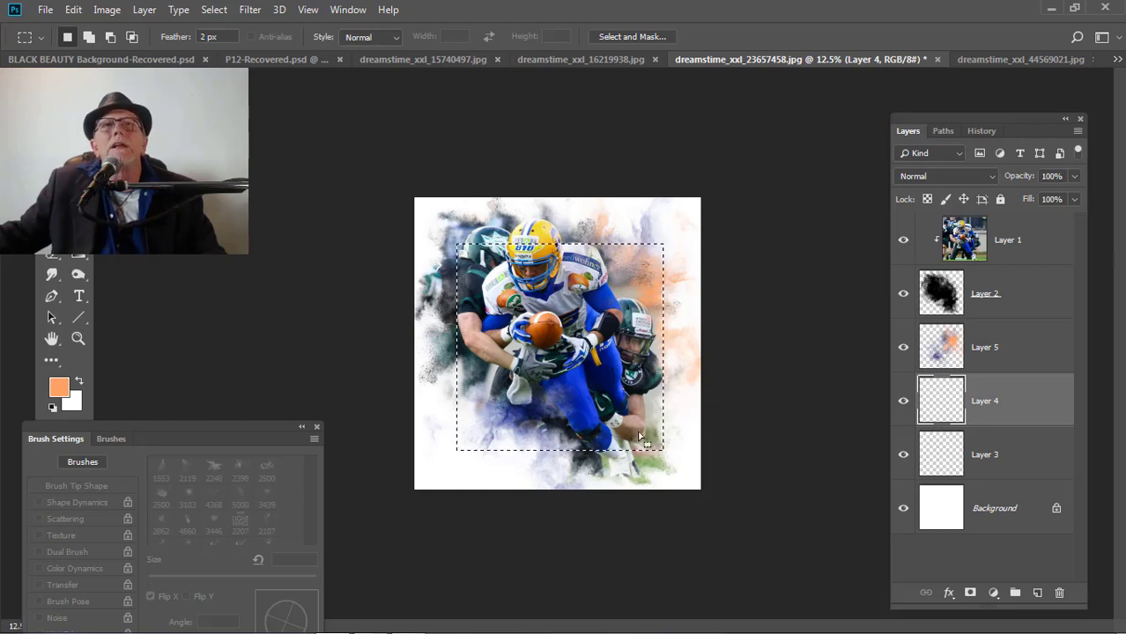
{"action": "left_click_drag", "start_coordinate": [603, 317], "coordinate": [602, 318]}
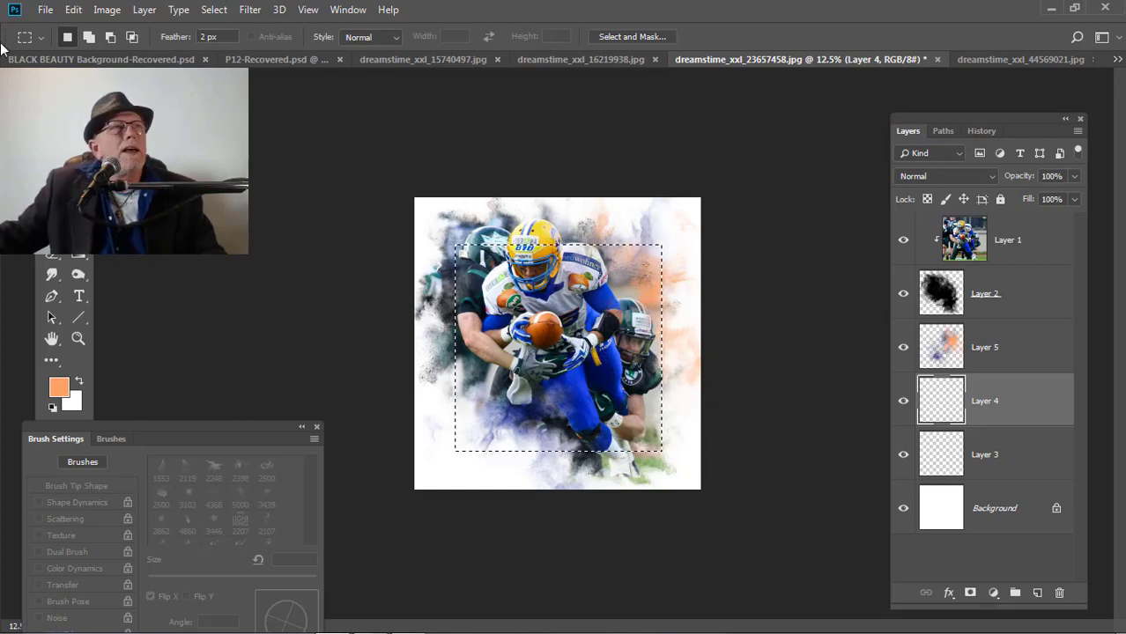
{"action": "left_click", "coordinate": [74, 13]}
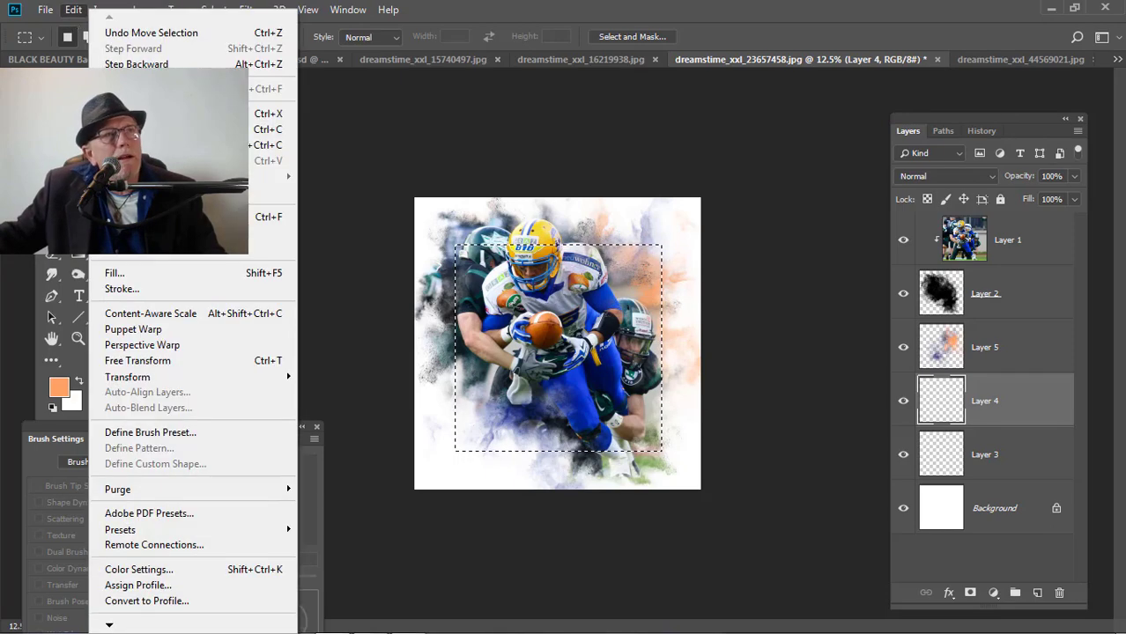
{"action": "left_click", "coordinate": [122, 289]}
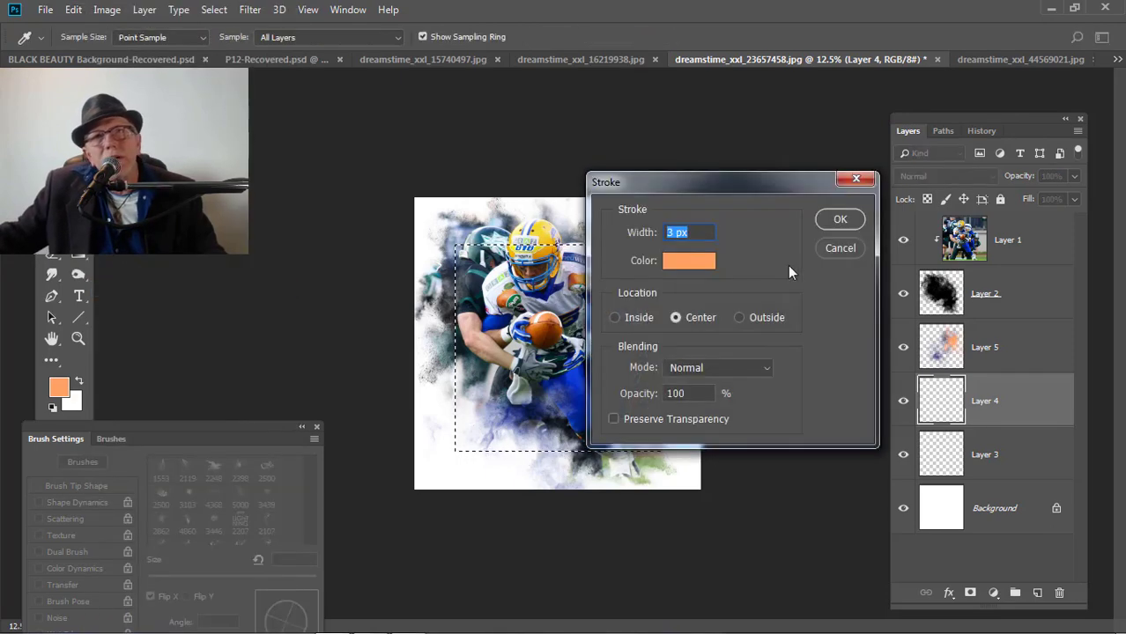
{"action": "left_click", "coordinate": [838, 221]}
{"action": "key", "text": "m"}
{"action": "key", "text": "ctrl+d"}
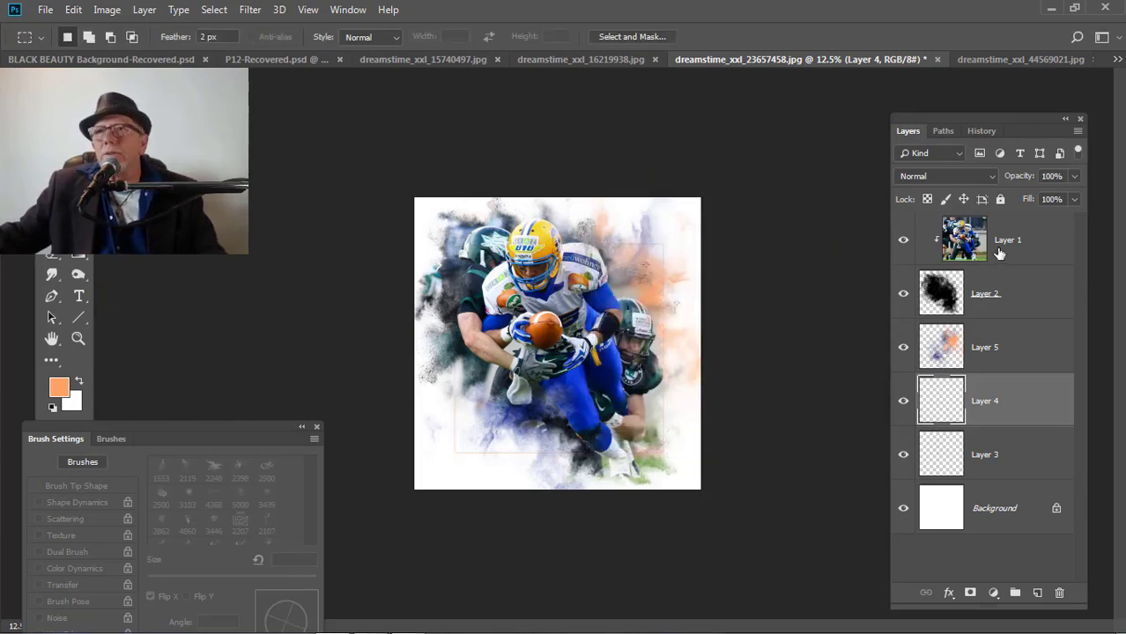
Add a Hue/Saturation adjustment layer above Layer 1 with Saturation at +39
{"action": "left_click", "coordinate": [972, 254]}
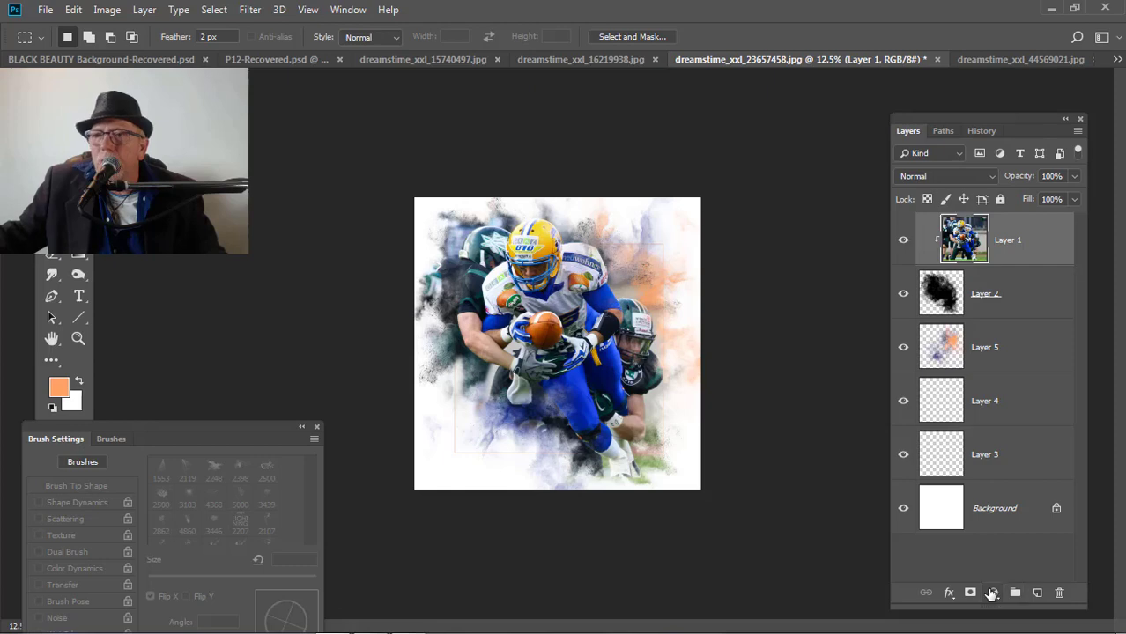
{"action": "left_click", "coordinate": [994, 593]}
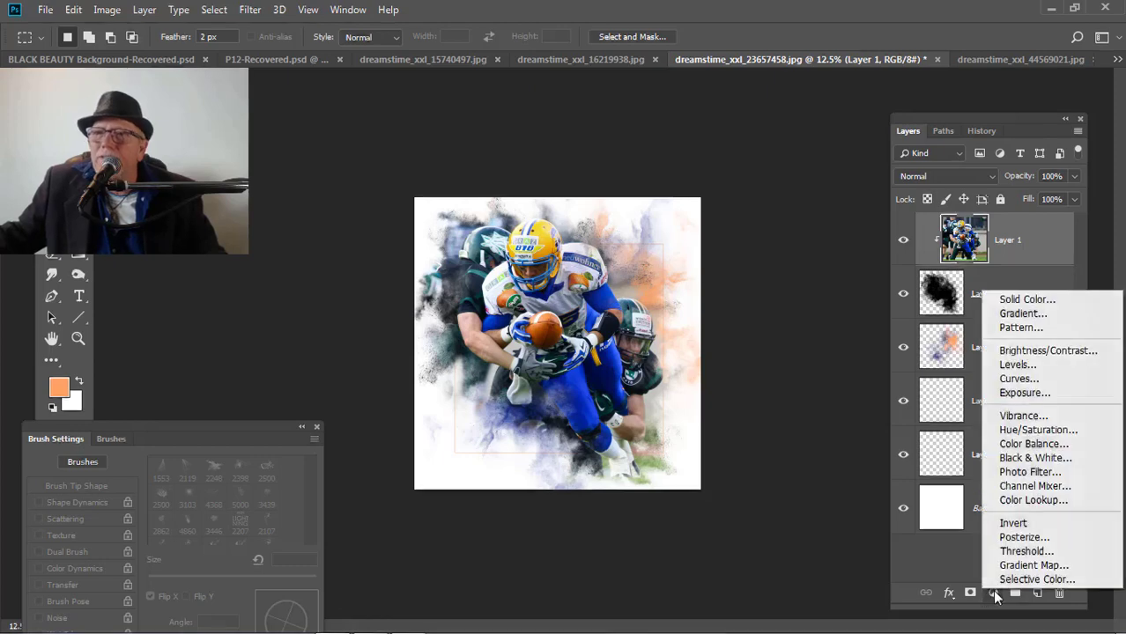
{"action": "left_click", "coordinate": [1041, 431]}
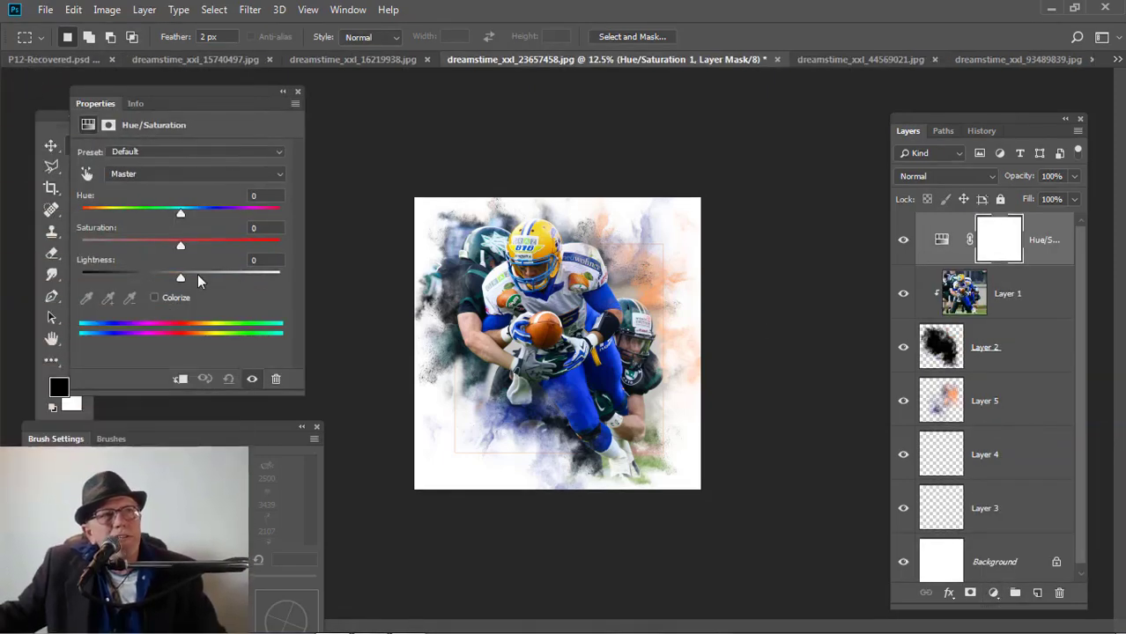
{"action": "left_click_drag", "start_coordinate": [182, 245], "coordinate": [214, 259]}
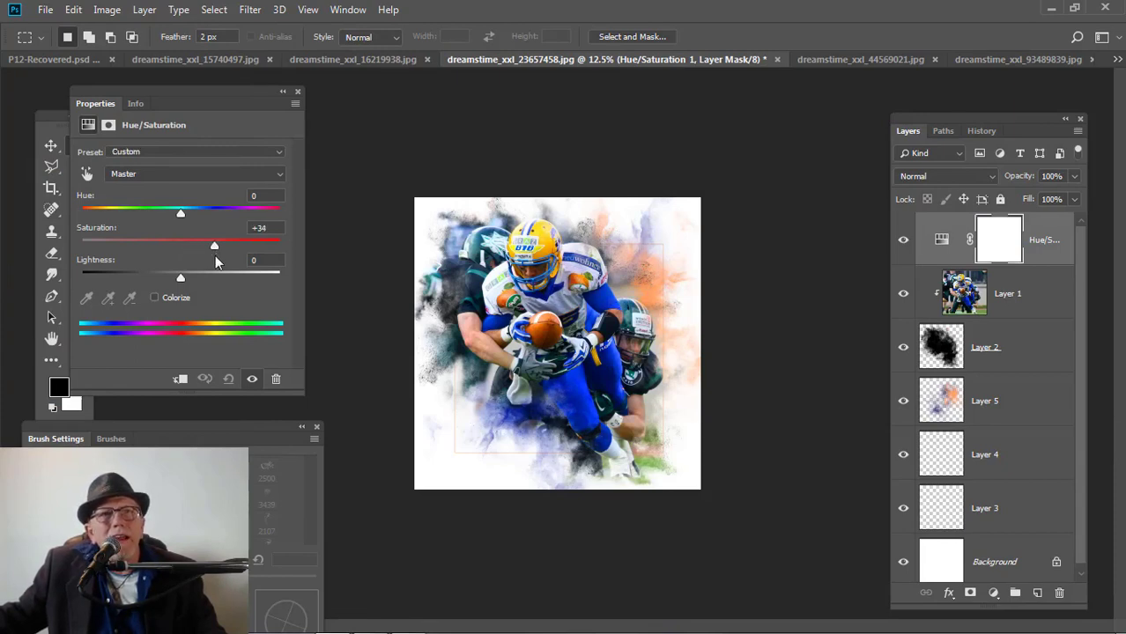
{"action": "left_click_drag", "start_coordinate": [217, 262], "coordinate": [222, 262]}
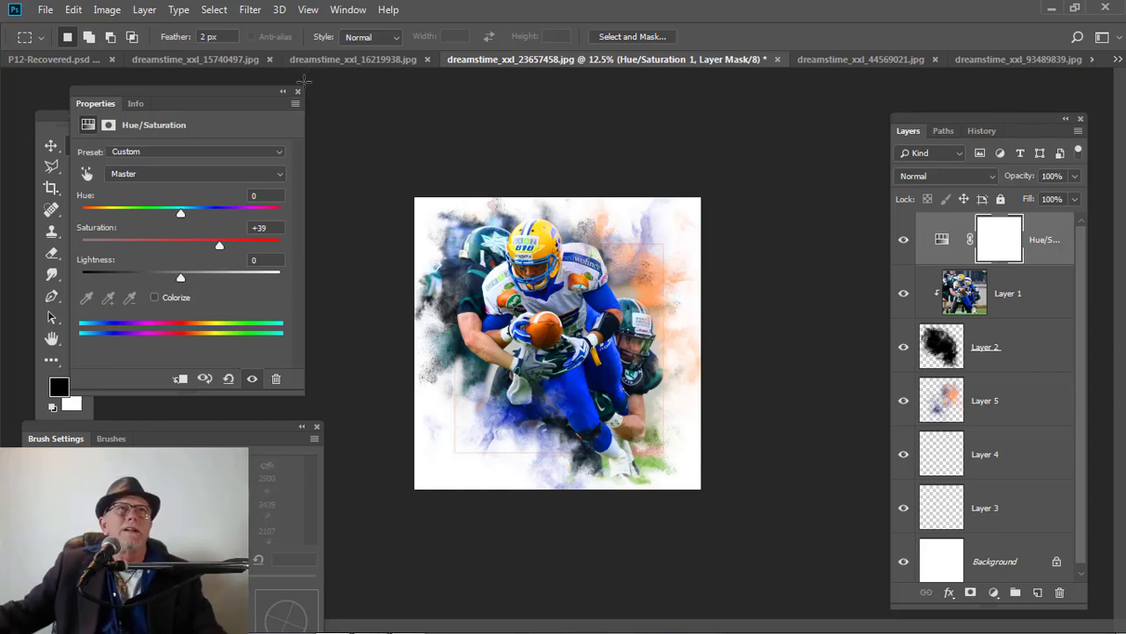
{"action": "left_click", "coordinate": [297, 92]}
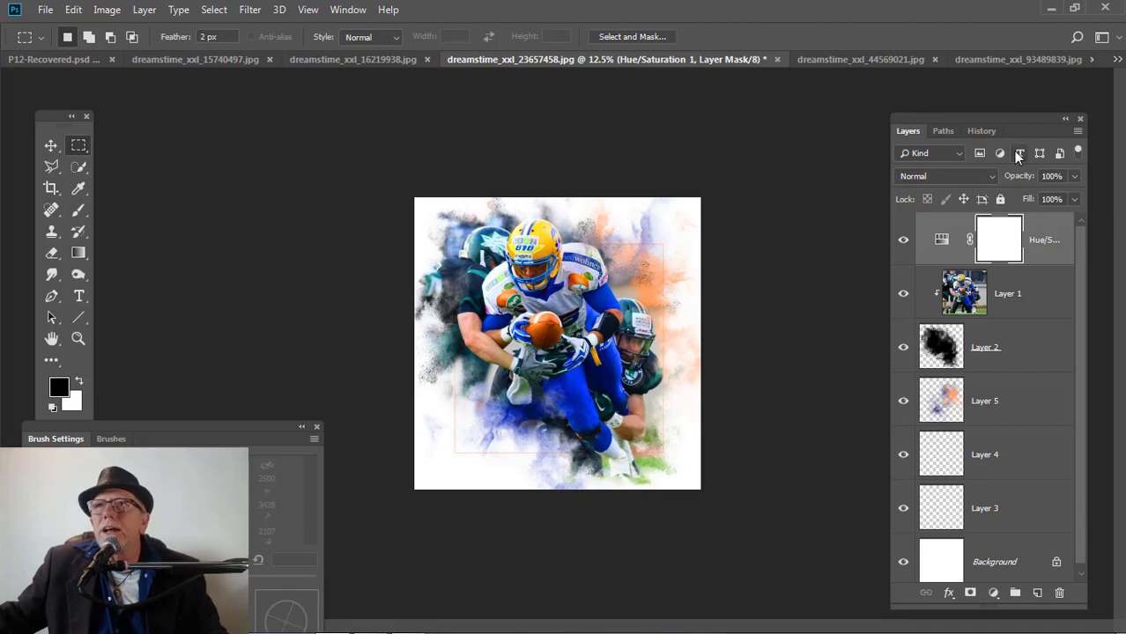
In History, view the original Open state, then return to the final Hue/Saturation state
{"action": "left_click", "coordinate": [983, 131]}
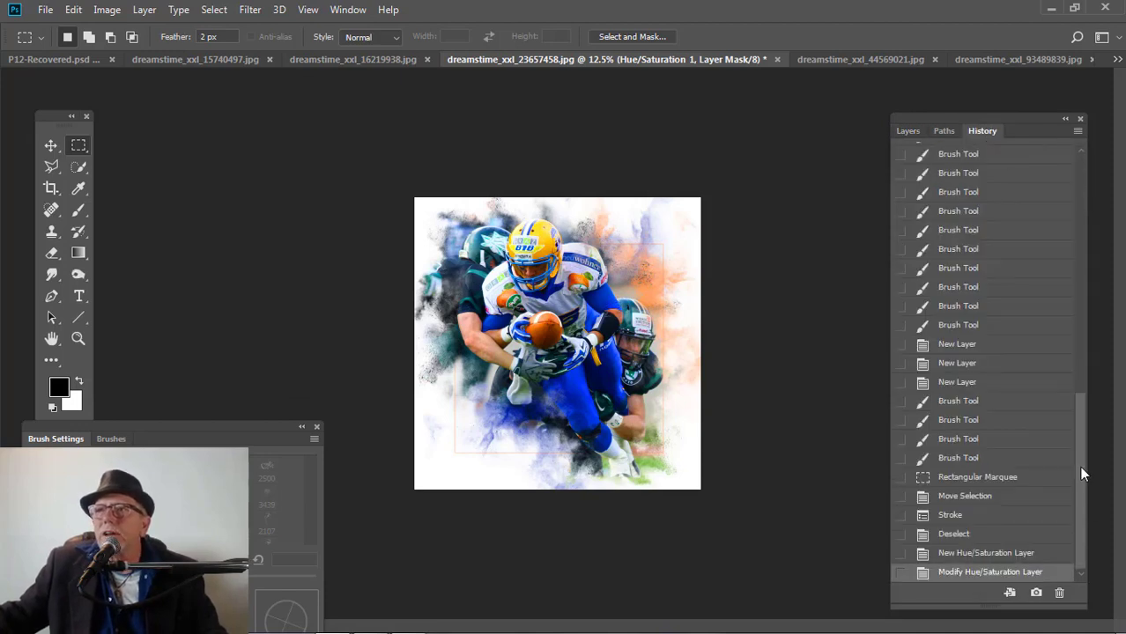
{"action": "left_click_drag", "start_coordinate": [1079, 466], "coordinate": [1098, 176]}
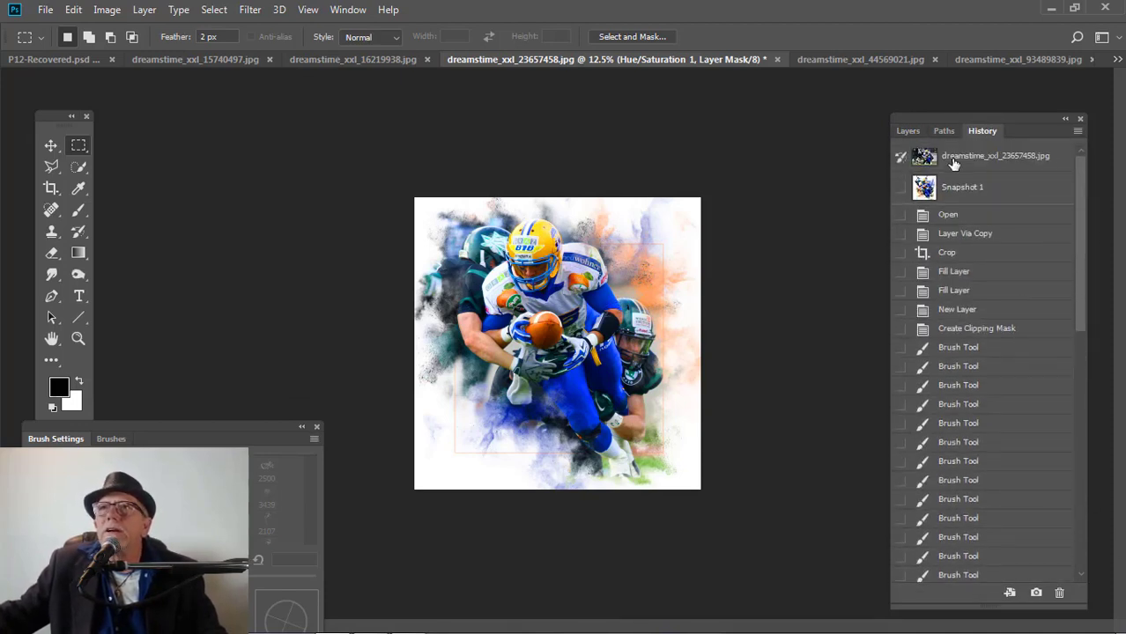
{"action": "left_click", "coordinate": [972, 217]}
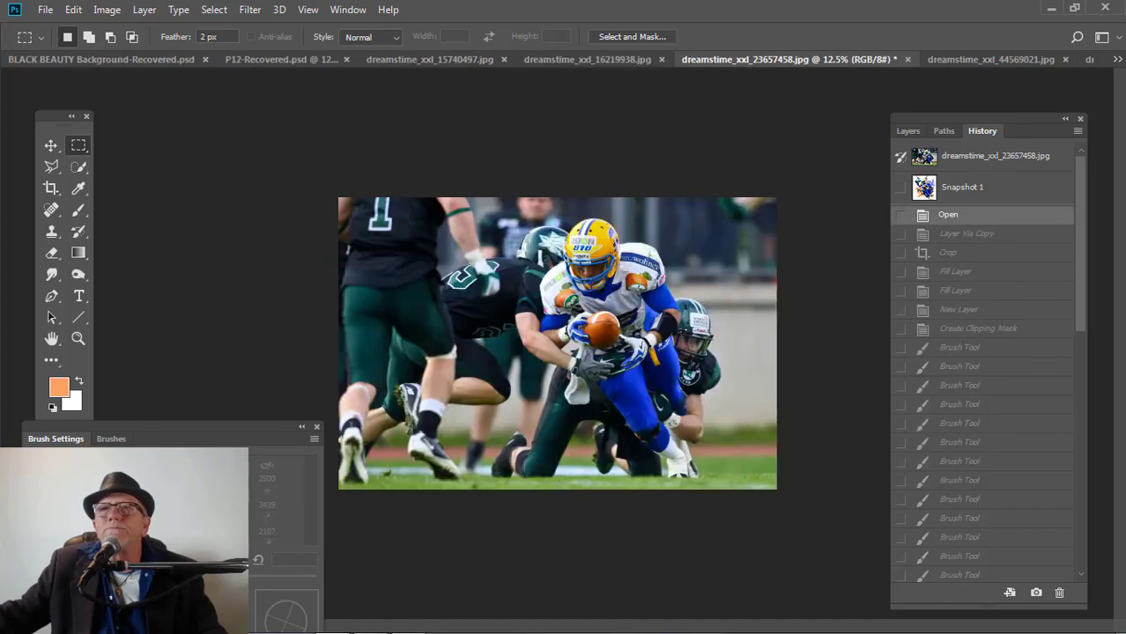
{"action": "left_click_drag", "start_coordinate": [1078, 293], "coordinate": [1081, 578]}
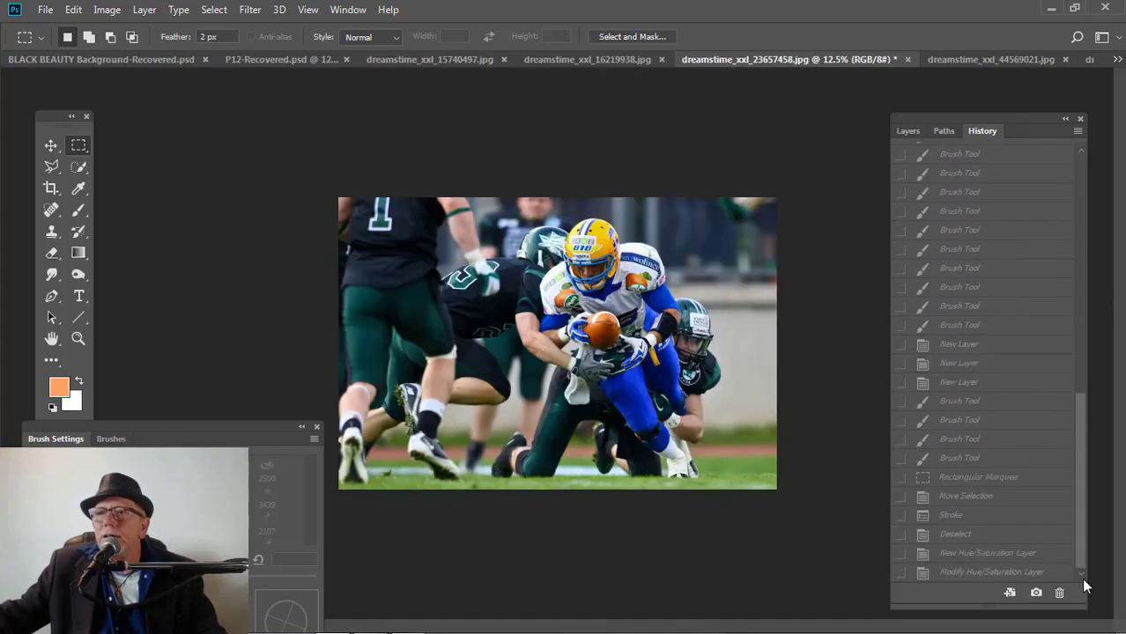
{"action": "left_click", "coordinate": [1000, 573]}
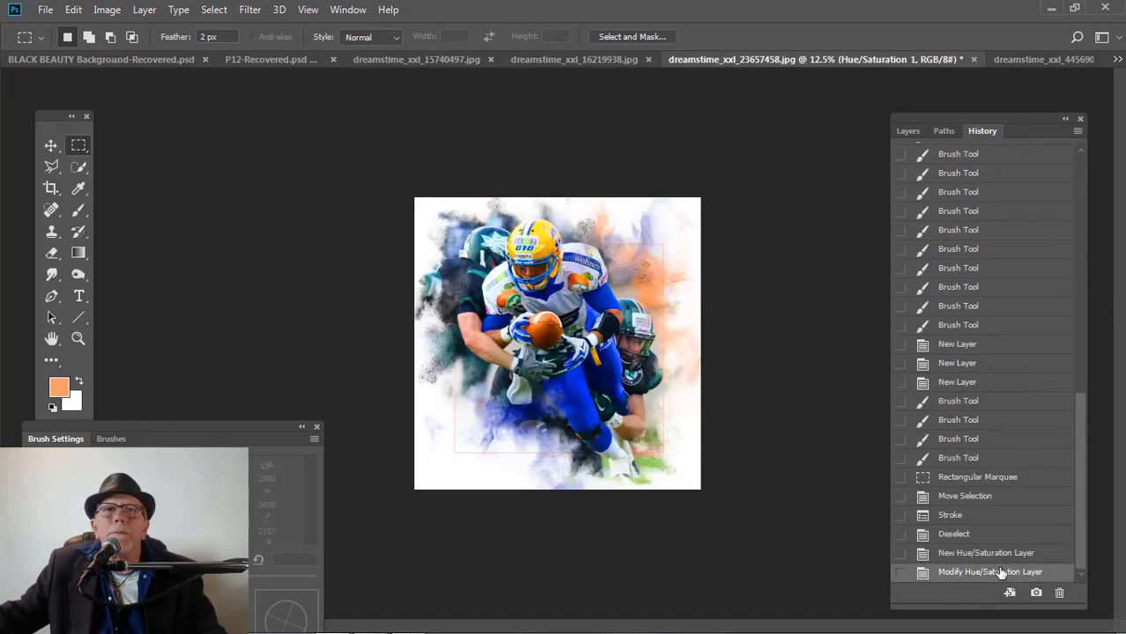